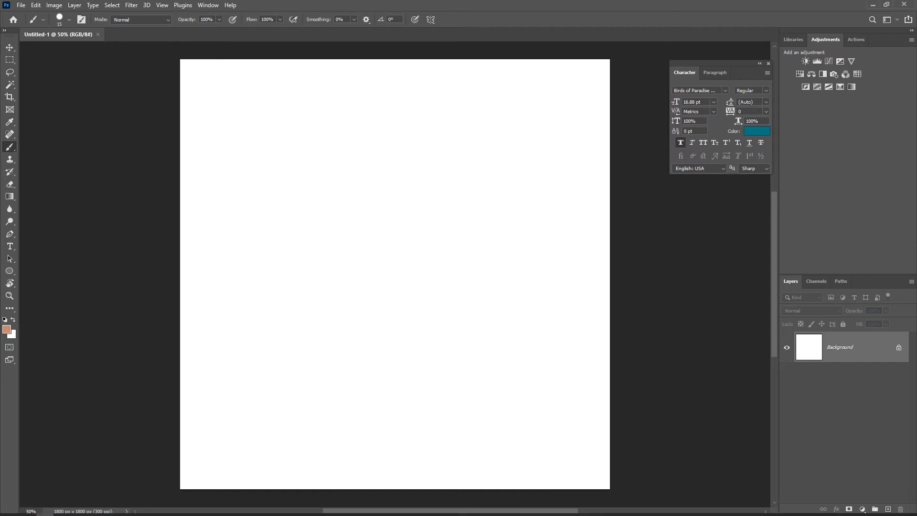
# Check the paper texture in the Brush folder, and create a new 1800 x 1800 px RGB document at 300 ppi with a white background
pyautogui.moveTo(36, 503)
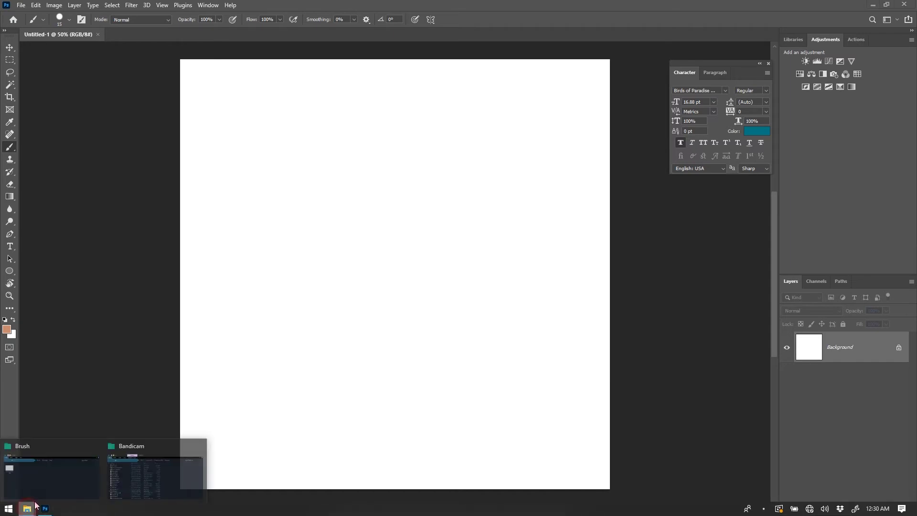
pyautogui.click(68, 469)
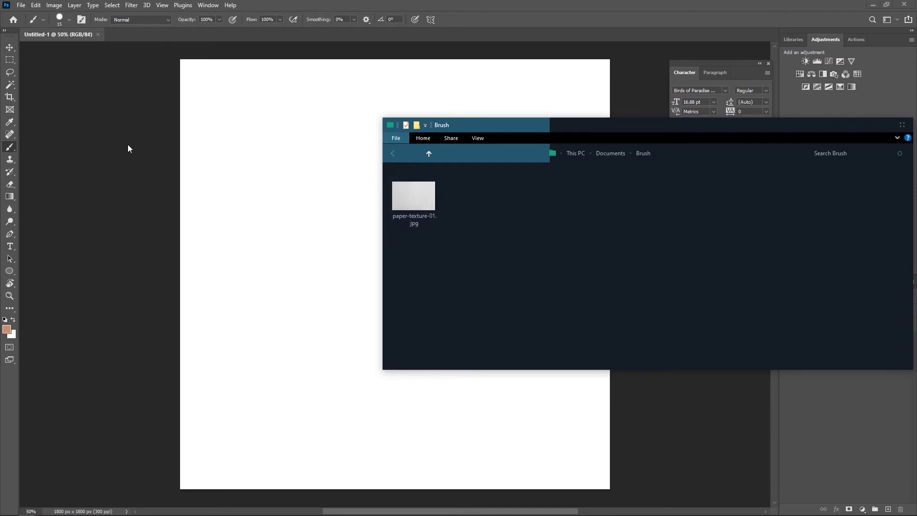
pyautogui.click(21, 5)
pyautogui.click(28, 15)
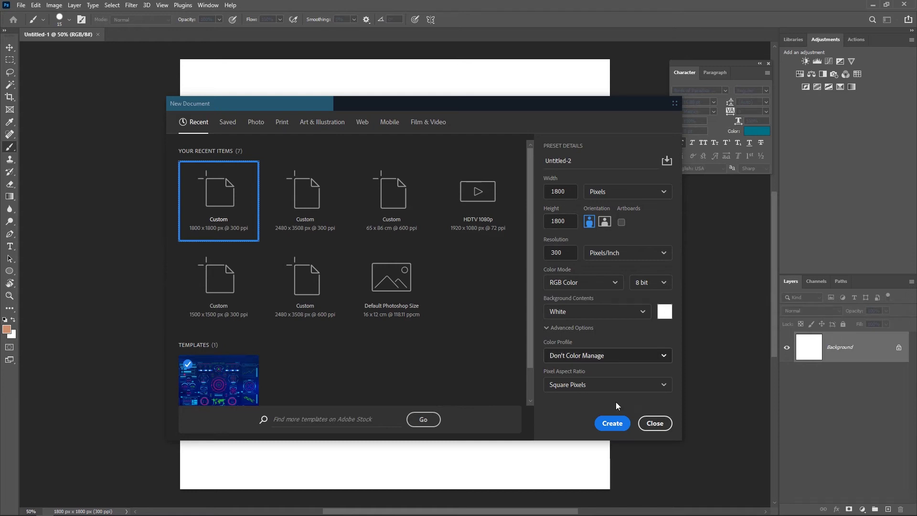
pyautogui.click(615, 427)
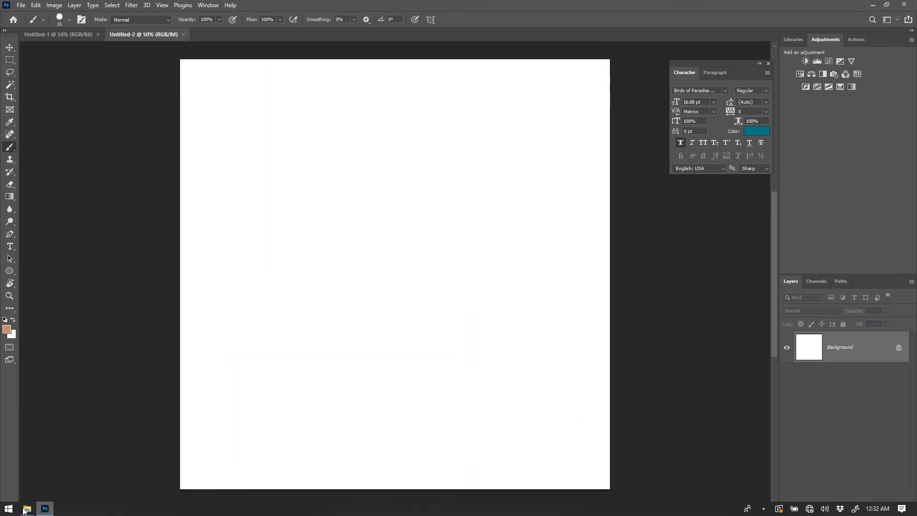
# Place paper-texture-01.jpg from the Brush folder into the new document and enlarge it to cover the whole canvas
pyautogui.moveTo(26, 508)
pyautogui.click(45, 476)
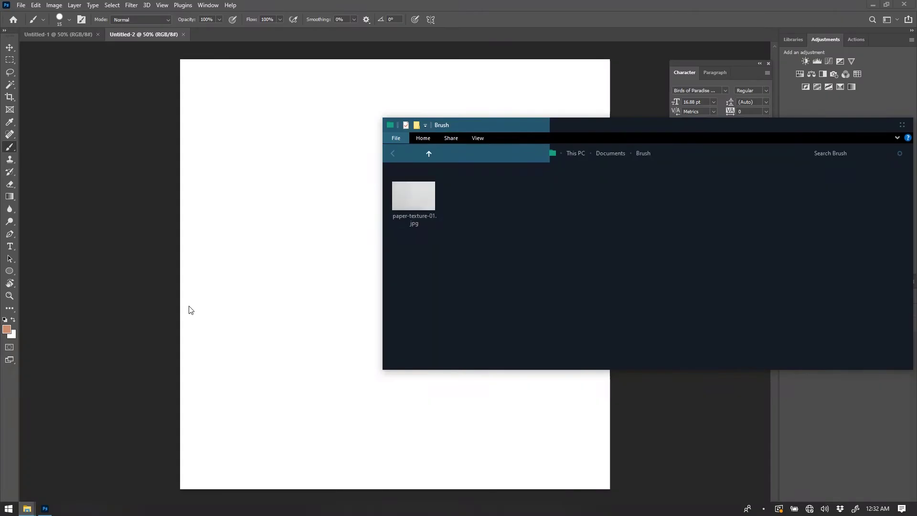
pyautogui.moveTo(419, 198)
pyautogui.mouseDown()
pyautogui.moveTo(364, 298)
pyautogui.moveTo(299, 307)
pyautogui.moveTo(348, 339)
pyautogui.mouseUp()
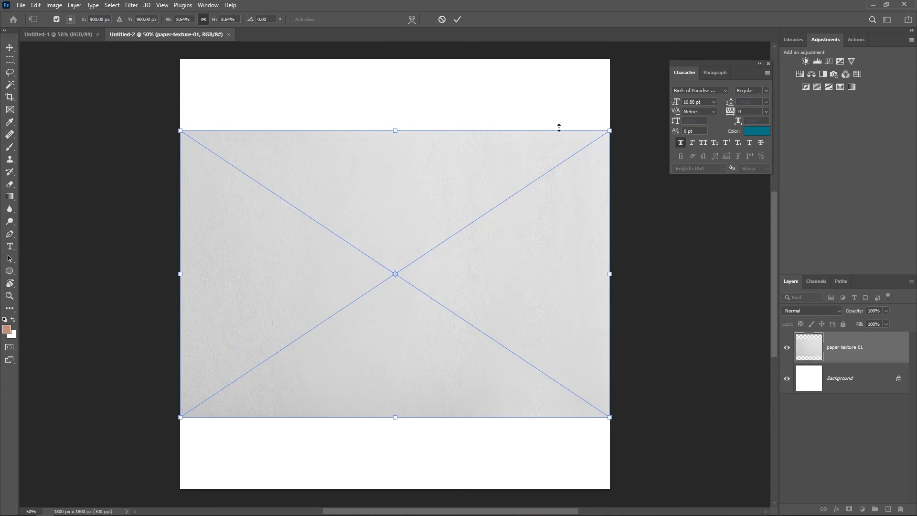
pyautogui.moveTo(610, 131); pyautogui.dragTo(711, 50)
pyautogui.click(457, 19)
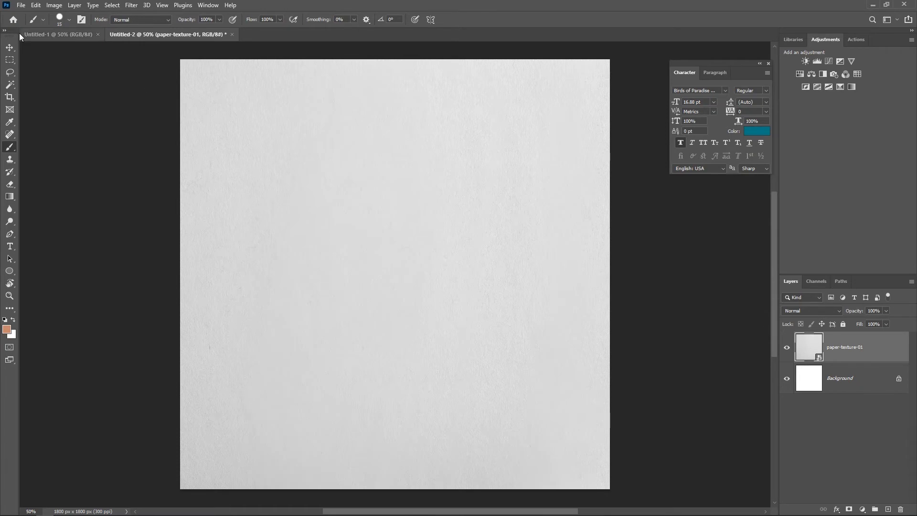
# Save the textured canvas on the computer as Untitled-2.png in PNG format, in the Brush folder inside Documents
pyautogui.click(21, 6)
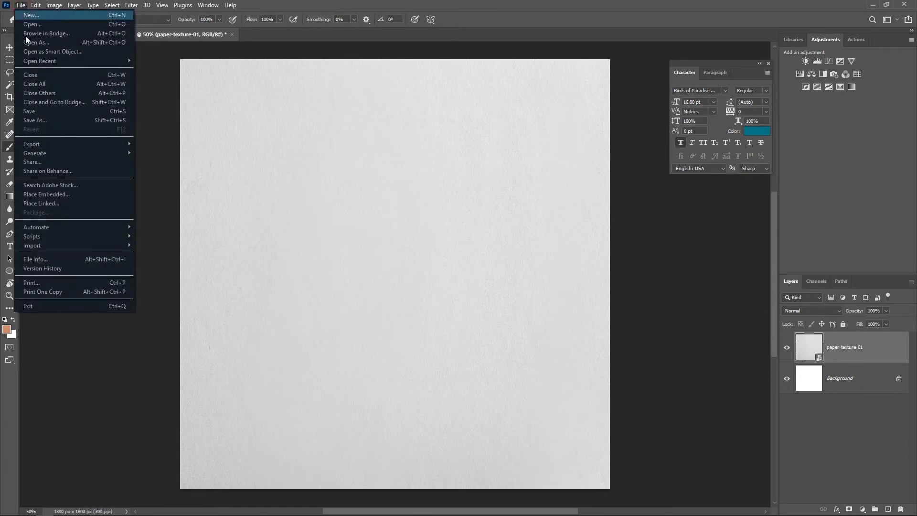
pyautogui.click(36, 113)
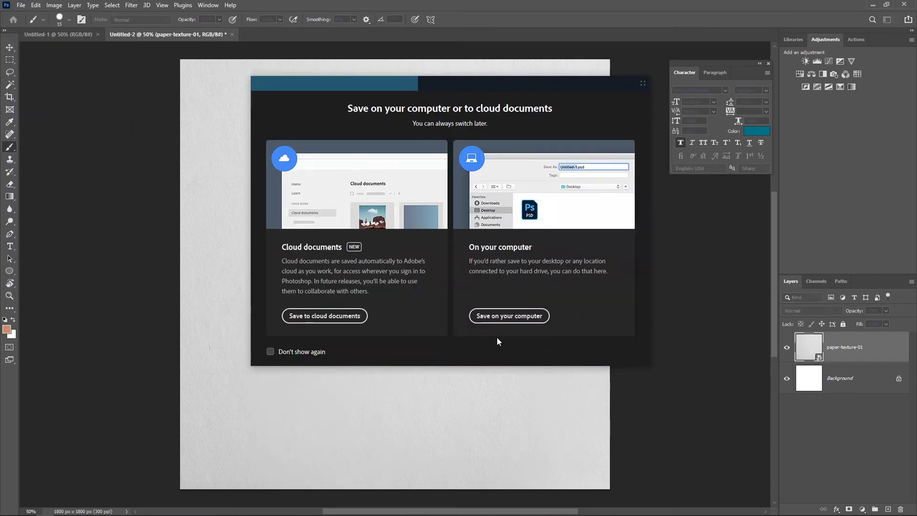
pyautogui.click(502, 316)
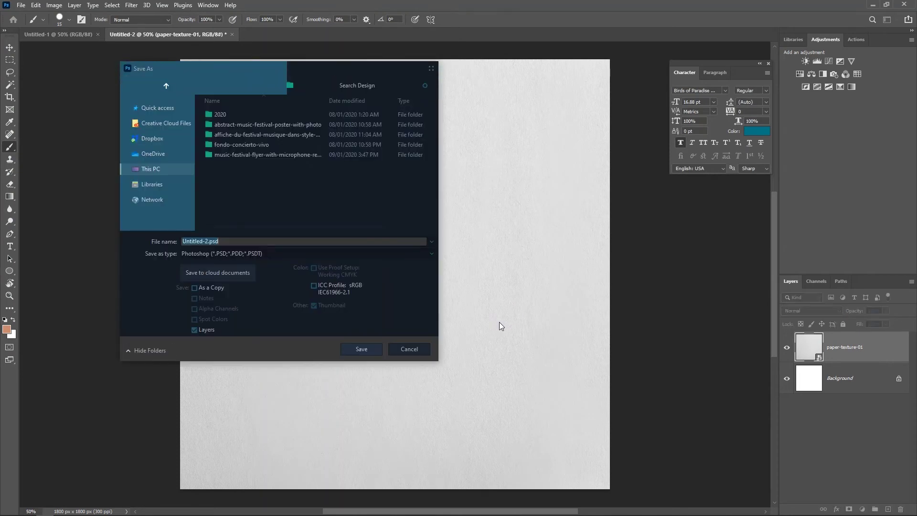
pyautogui.click(153, 172)
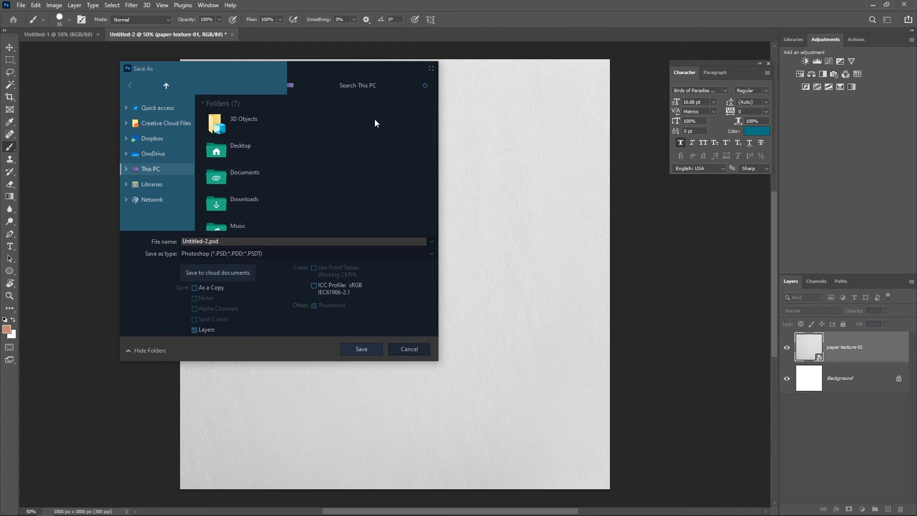
pyautogui.click(253, 174)
pyautogui.doubleClick(252, 173)
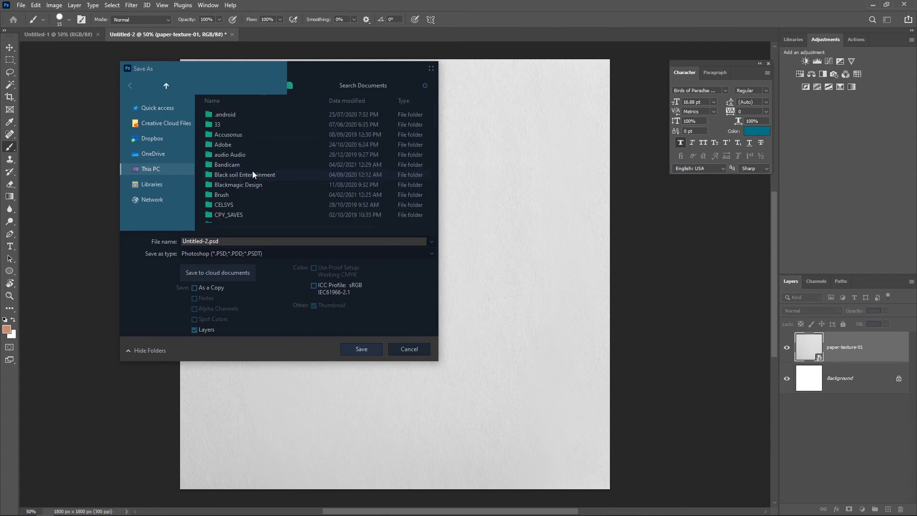
pyautogui.doubleClick(228, 196)
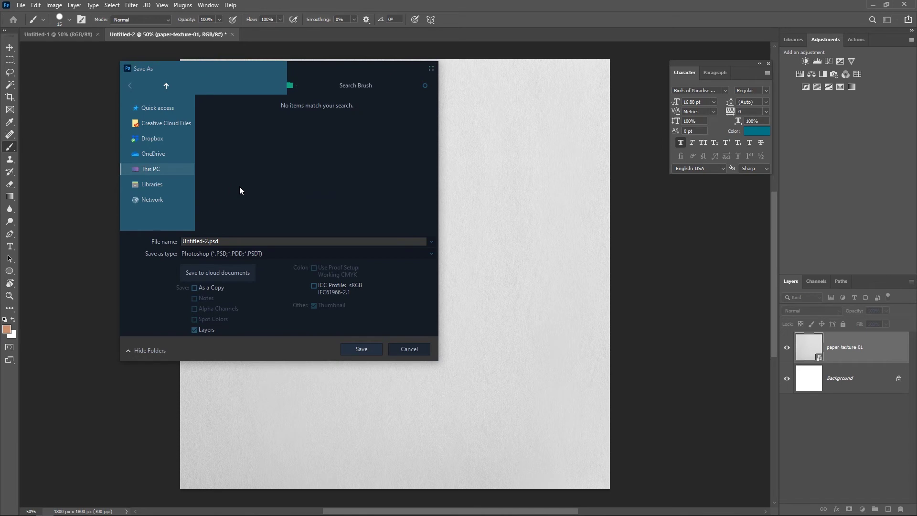
pyautogui.click(245, 254)
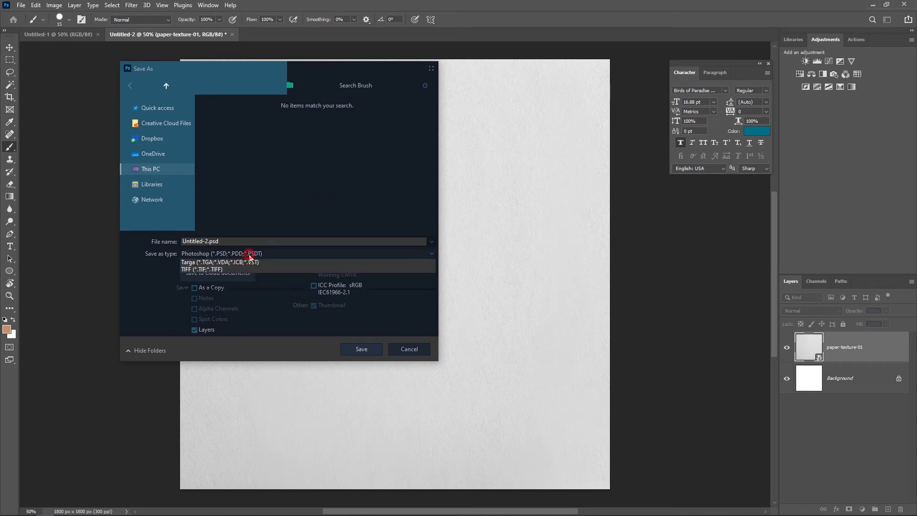
pyautogui.click(219, 385)
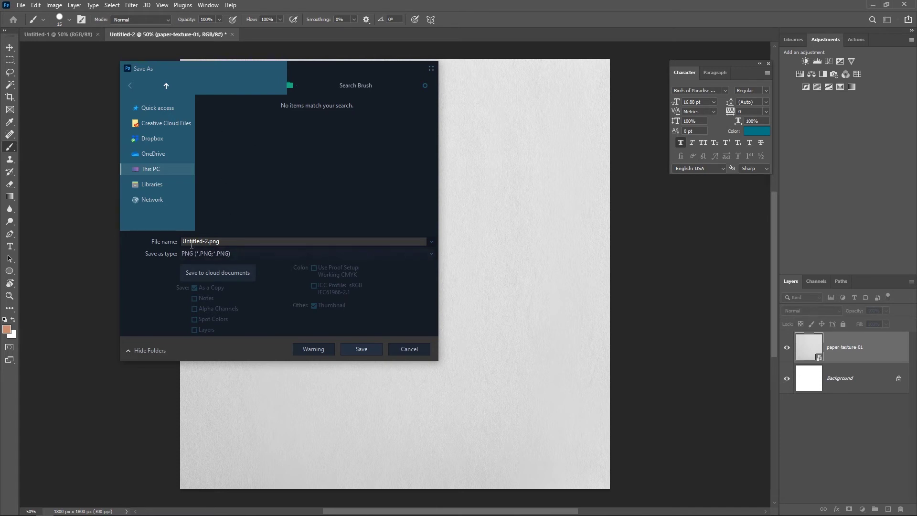
pyautogui.click(361, 353)
pyautogui.click(495, 157)
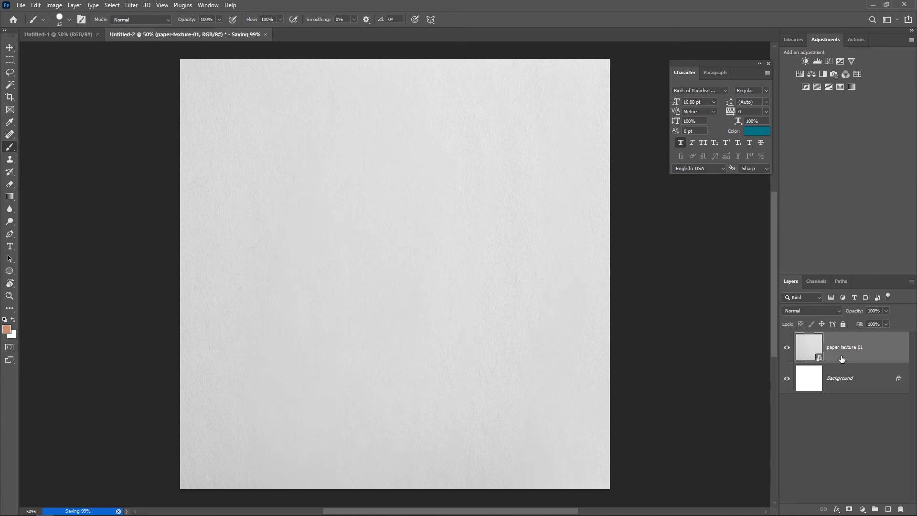
# Delete the paper-texture-01 layer and place Untitled-2.png from the Brush folder on the canvas instead
pyautogui.moveTo(877, 357); pyautogui.dragTo(900, 509)
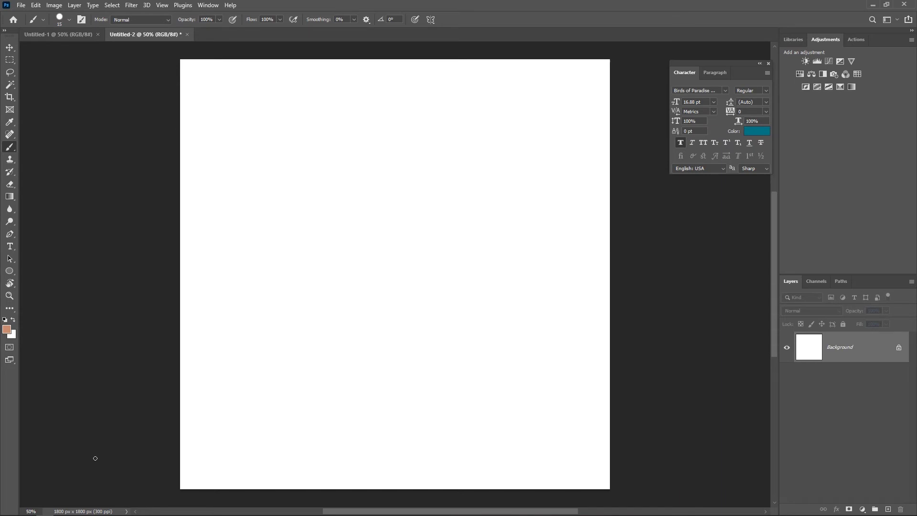
pyautogui.moveTo(30, 511)
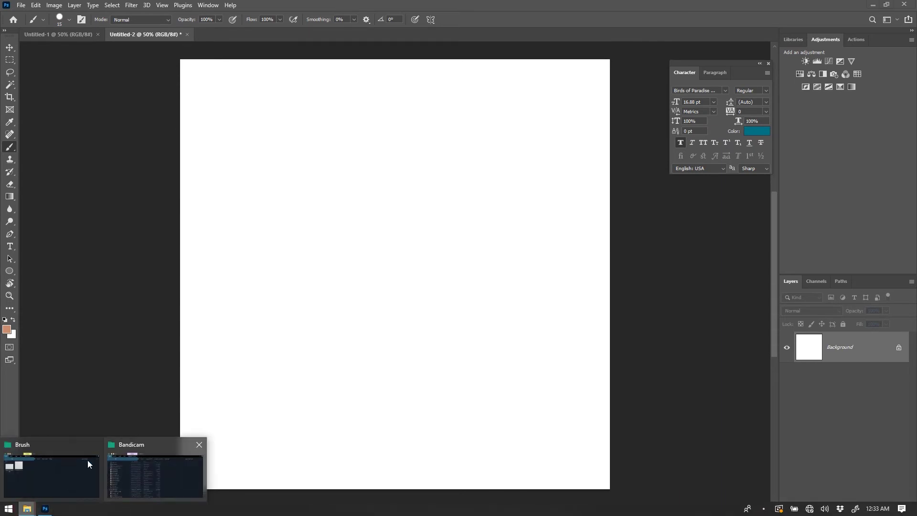
pyautogui.click(76, 462)
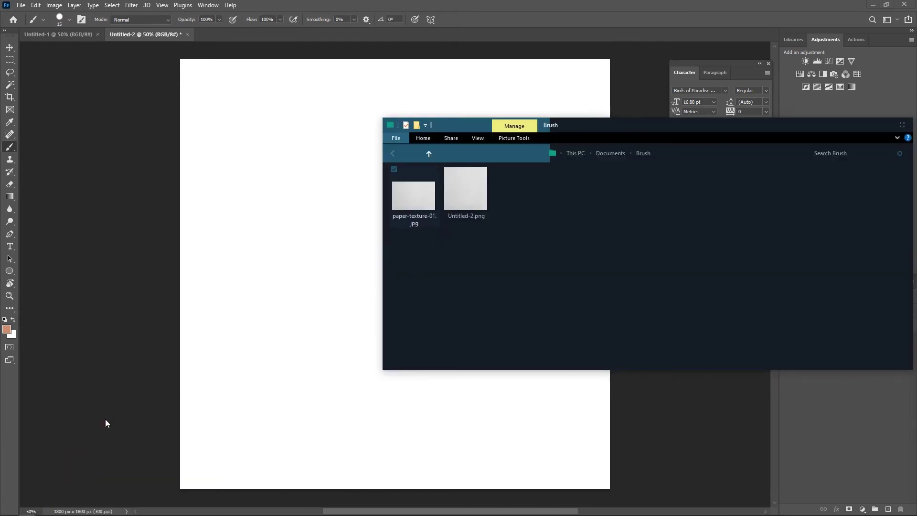
pyautogui.moveTo(462, 207); pyautogui.dragTo(304, 340)
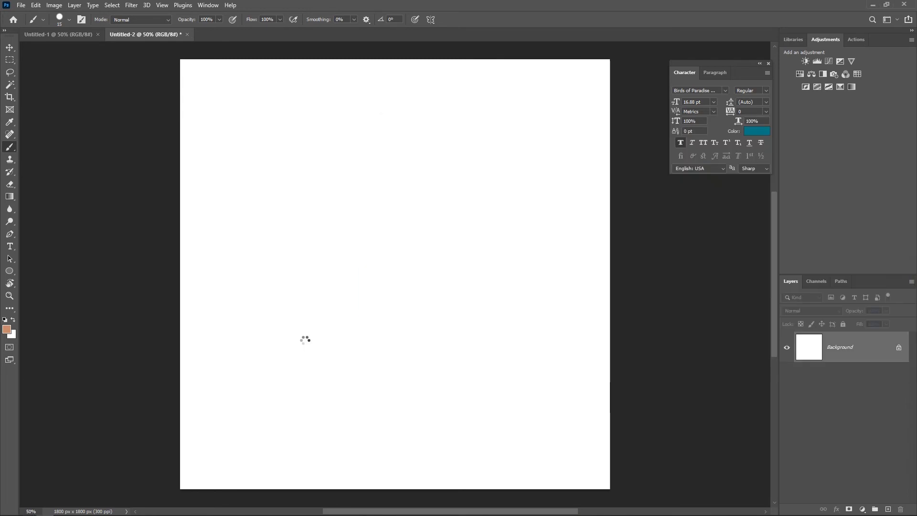
pyautogui.press('Return')
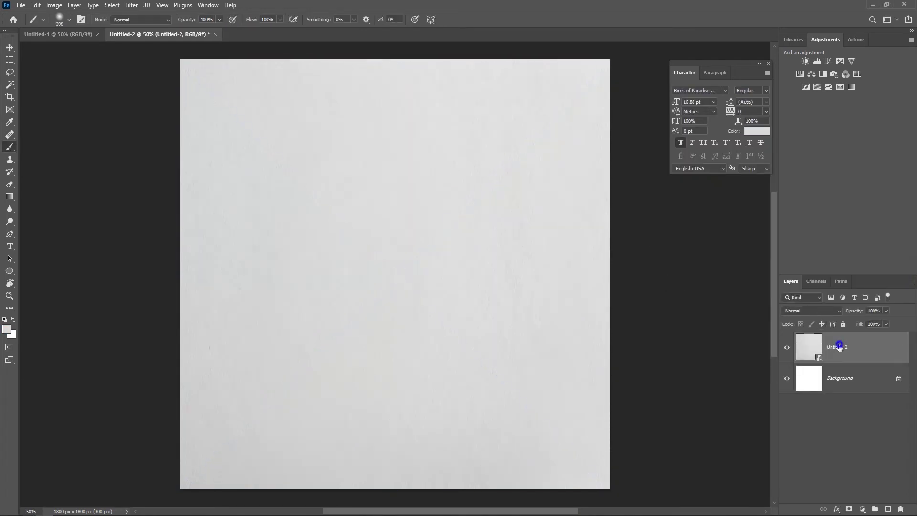
# Merge the placed texture layer into the Background and define the image as a pattern, keeping the suggested name
pyautogui.rightClick(821, 357)
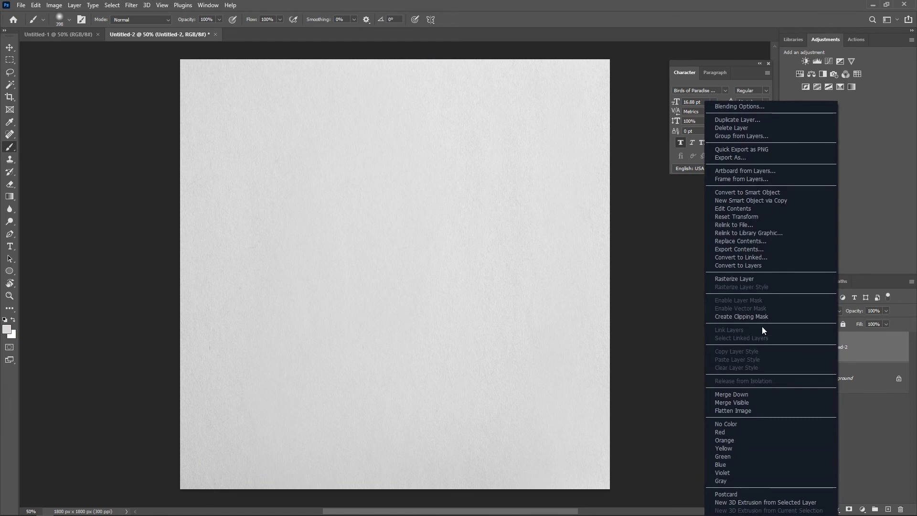
pyautogui.click(735, 402)
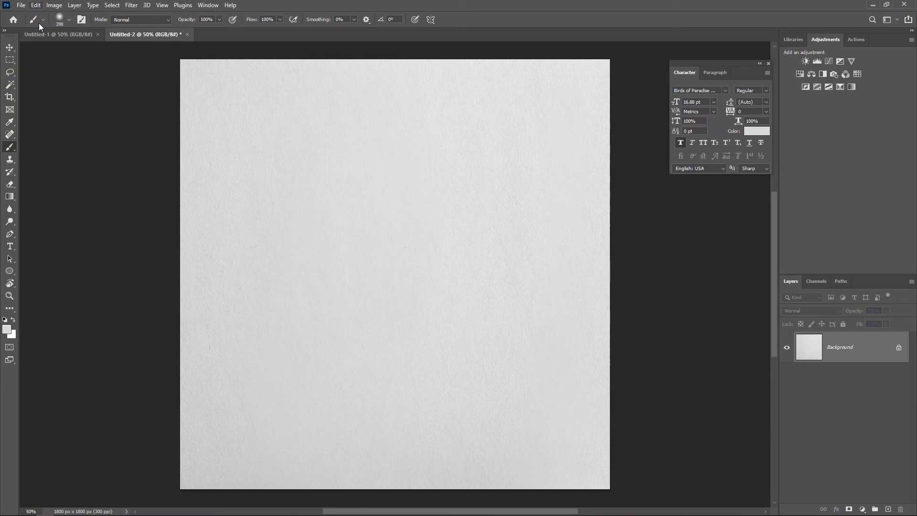
pyautogui.click(38, 5)
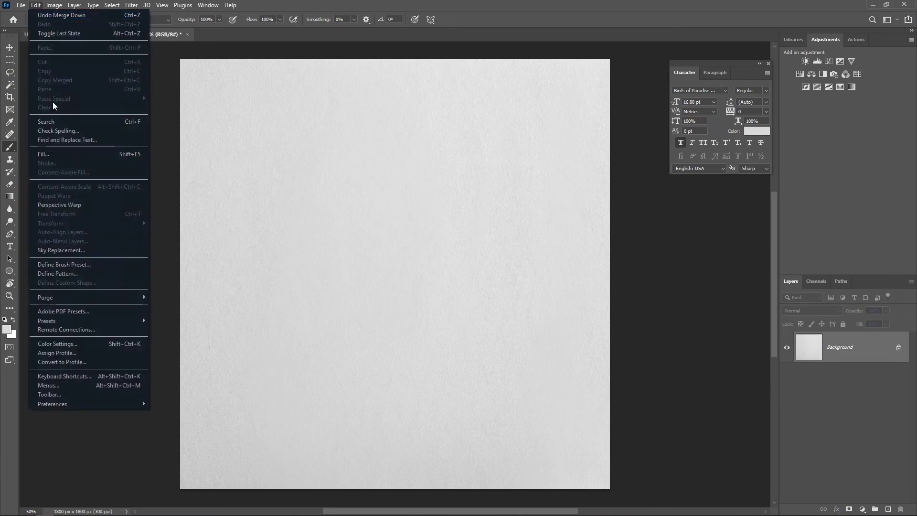
pyautogui.click(63, 272)
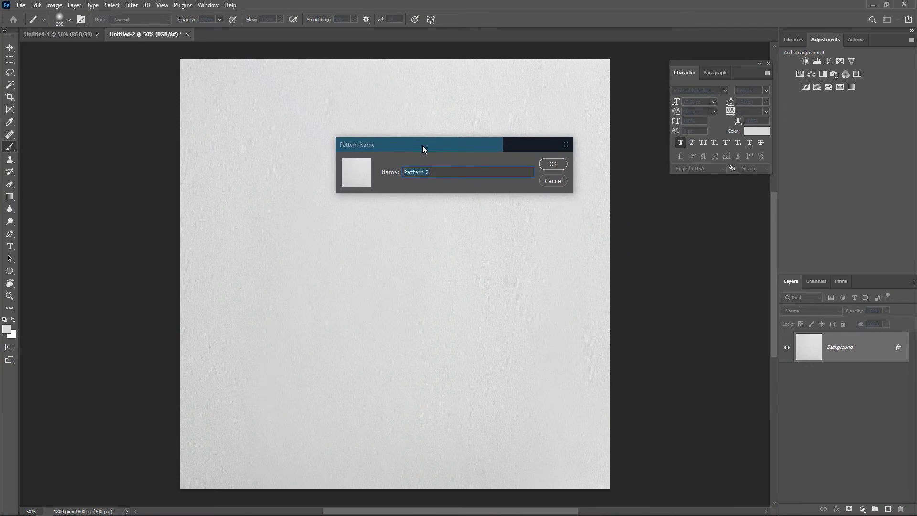
pyautogui.click(552, 164)
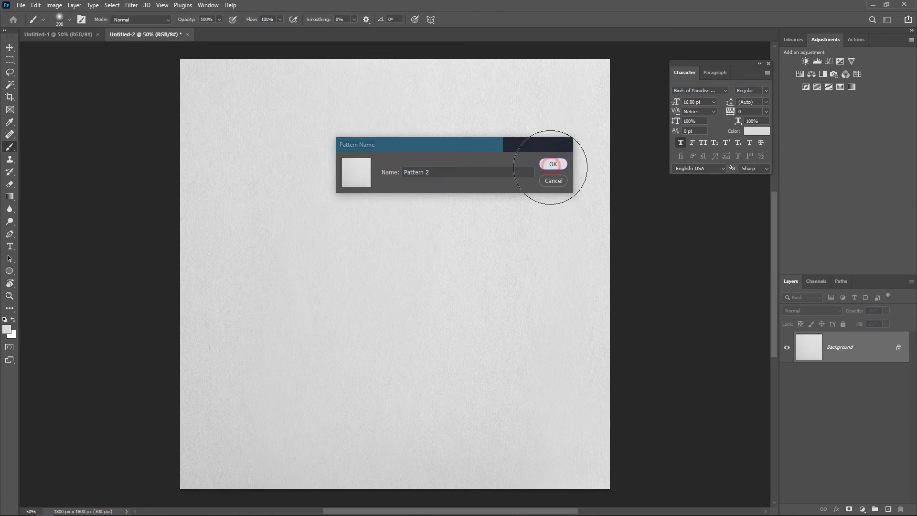
# Switch to the blank Untitled-1 document and choose the Soft Round brush from General Brushes
pyautogui.click(71, 39)
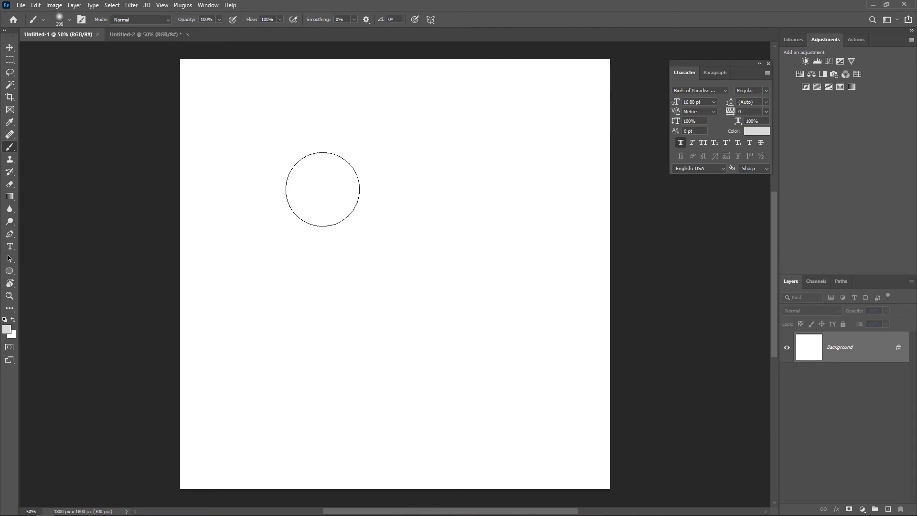
pyautogui.rightClick(325, 158)
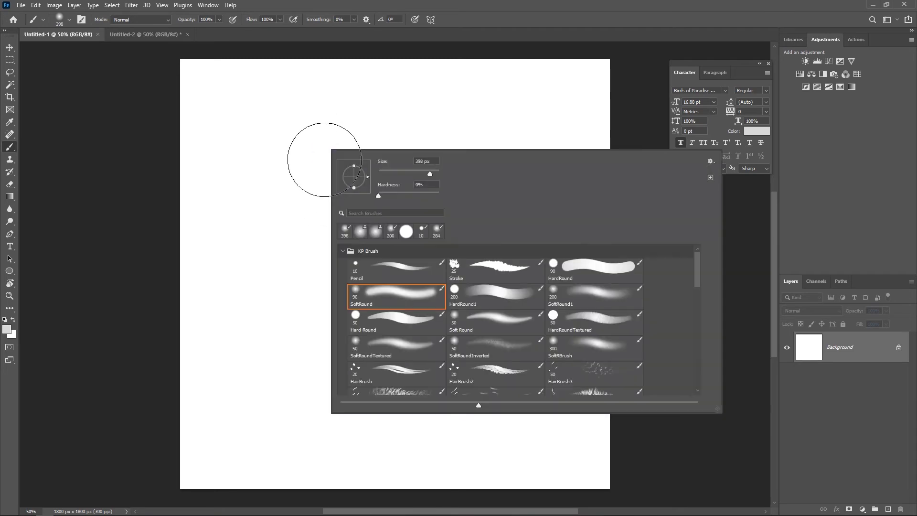
pyautogui.click(343, 252)
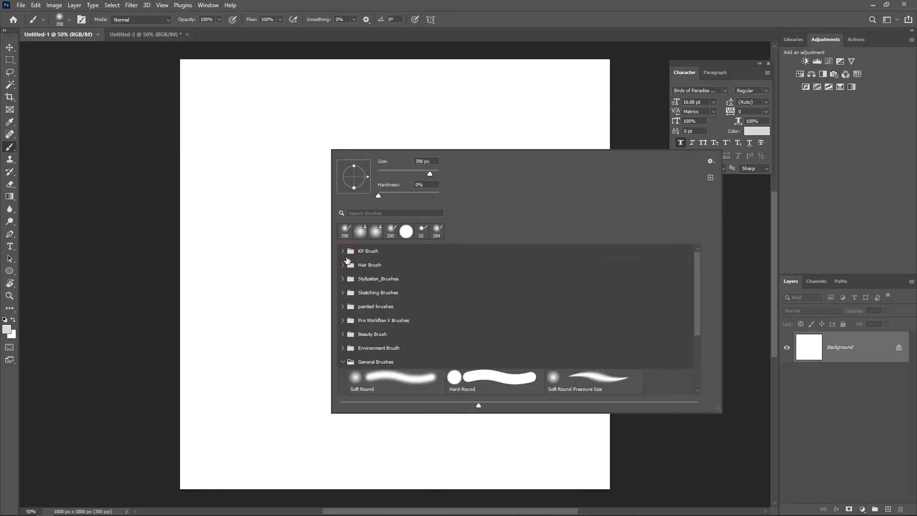
pyautogui.moveTo(700, 310); pyautogui.dragTo(703, 358)
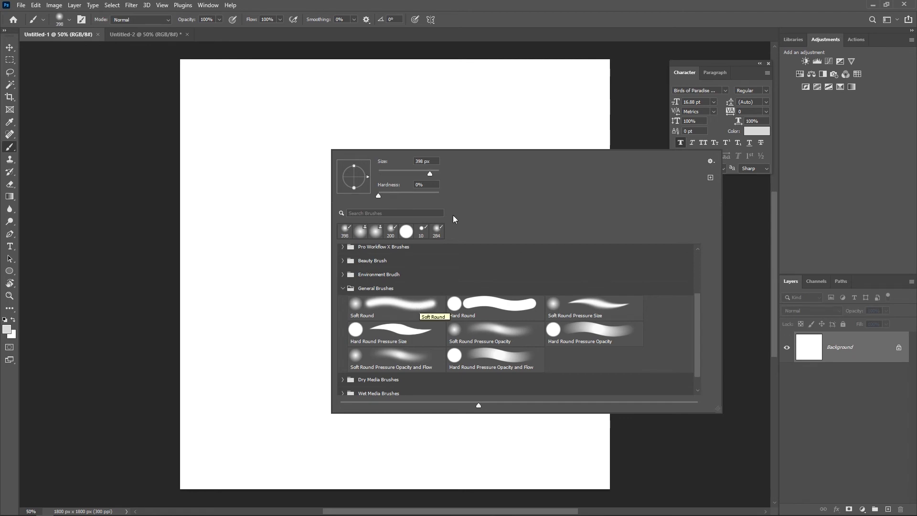
pyautogui.click(395, 307)
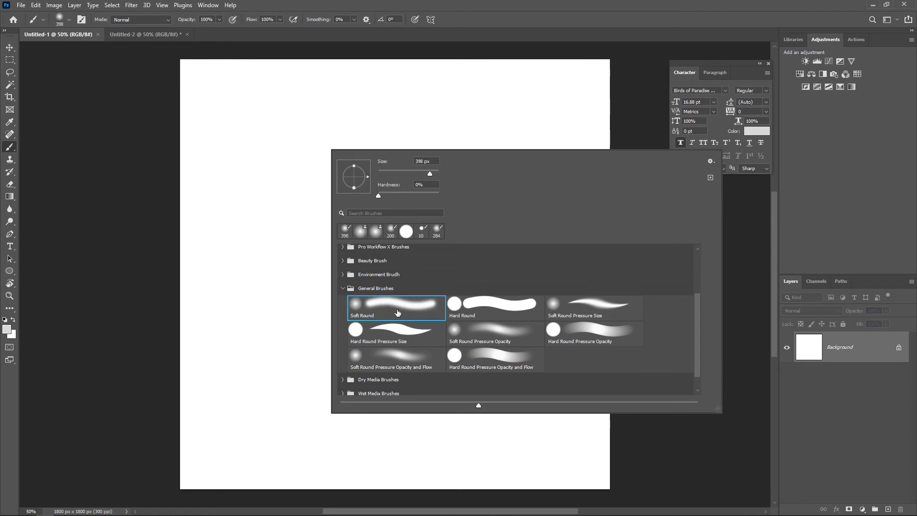
pyautogui.click(504, 19)
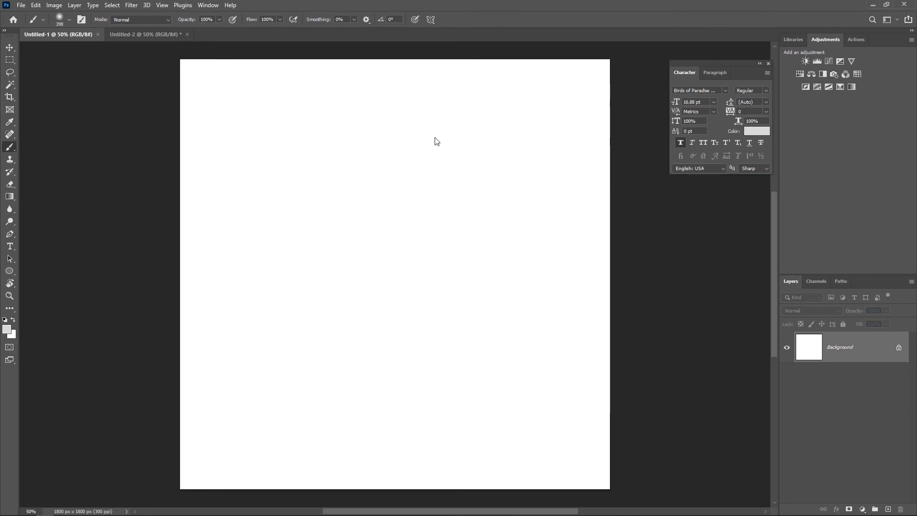
# Open the Brush Settings for the Soft Round brush and enable Transfer
pyautogui.click(208, 5)
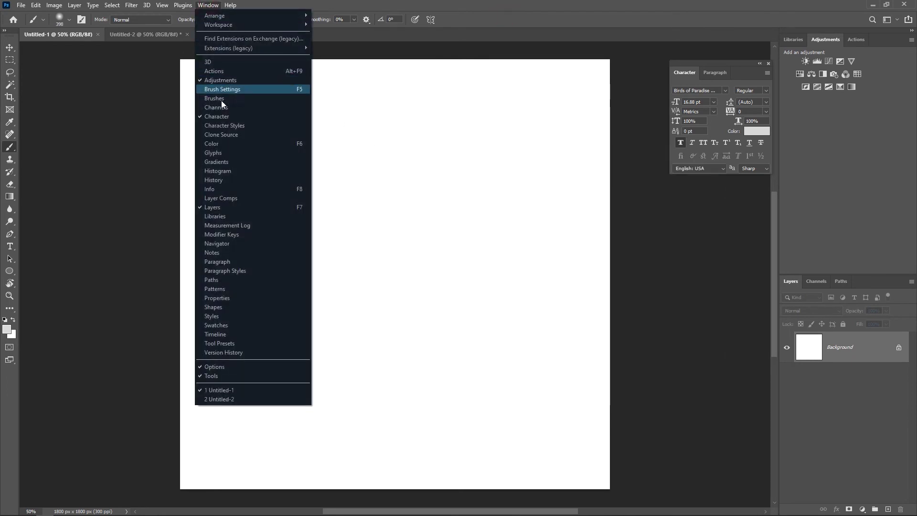
pyautogui.click(222, 89)
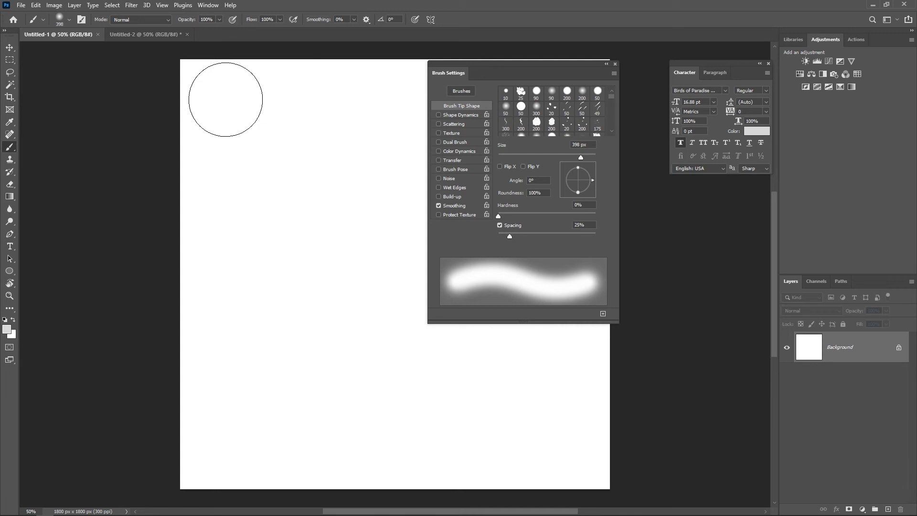
pyautogui.click(446, 161)
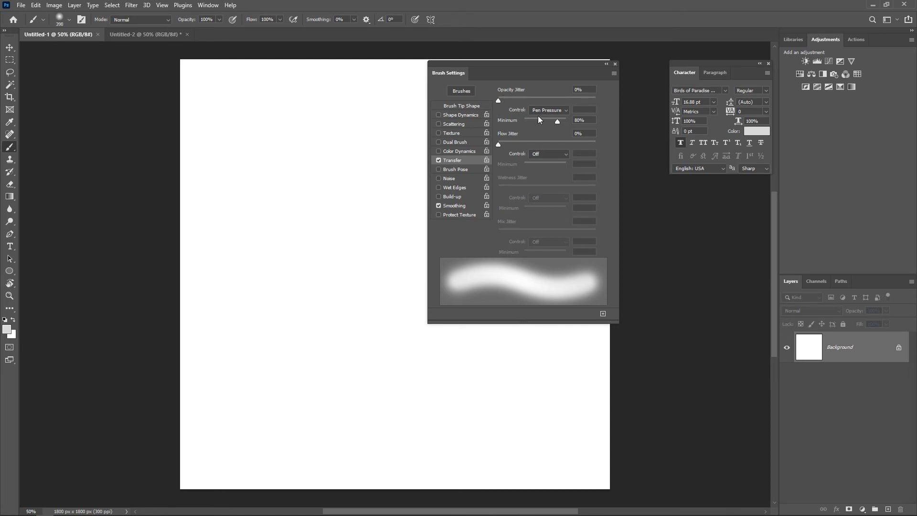
# Paint test strokes on the canvas with the Soft Round brush and undo them
pyautogui.moveTo(279, 180)
pyautogui.mouseDown()
pyautogui.moveTo(340, 220)
pyautogui.moveTo(378, 272)
pyautogui.mouseUp()
pyautogui.moveTo(389, 350)
pyautogui.mouseDown()
pyautogui.moveTo(375, 354)
pyautogui.moveTo(321, 323)
pyautogui.moveTo(393, 379)
pyautogui.moveTo(374, 383)
pyautogui.mouseUp()
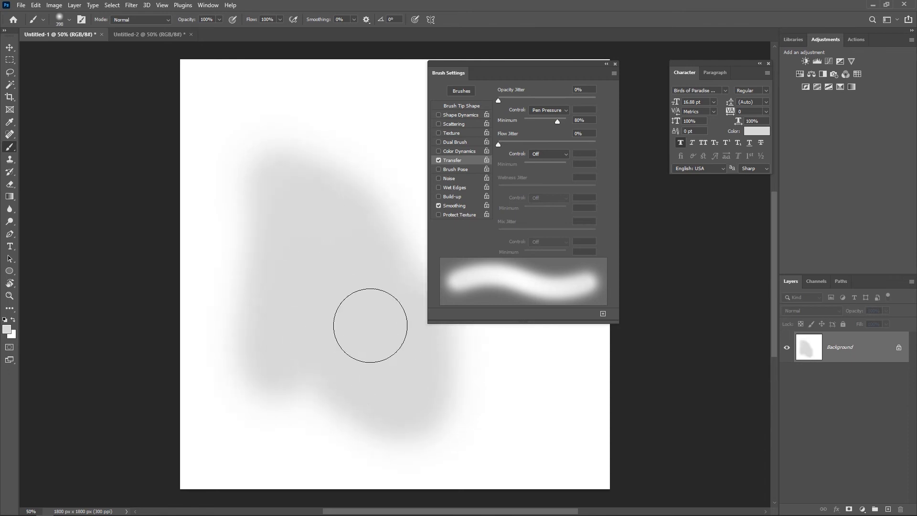
pyautogui.hotkey('ctrl', 'z')
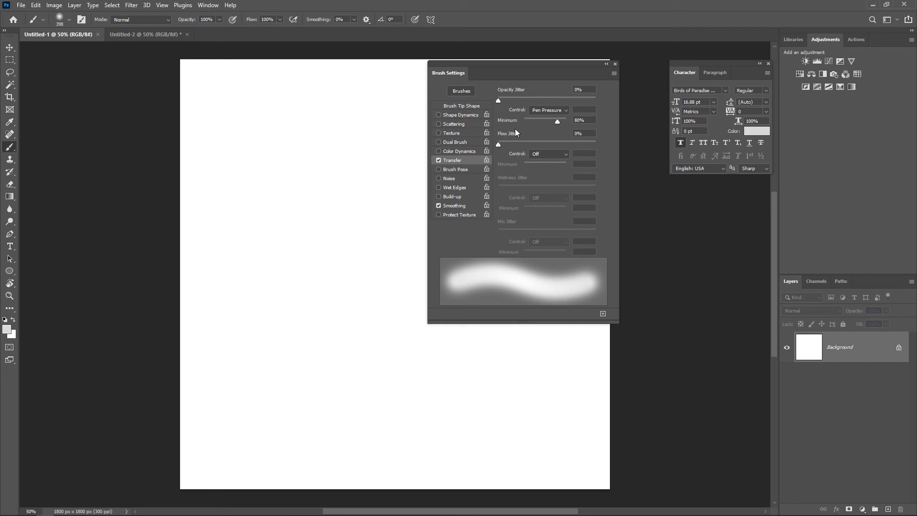
# Set the Flow Jitter control to Pen Pressure in Transfer, and try the brush with a stroke that is undone
pyautogui.click(553, 159)
pyautogui.click(546, 184)
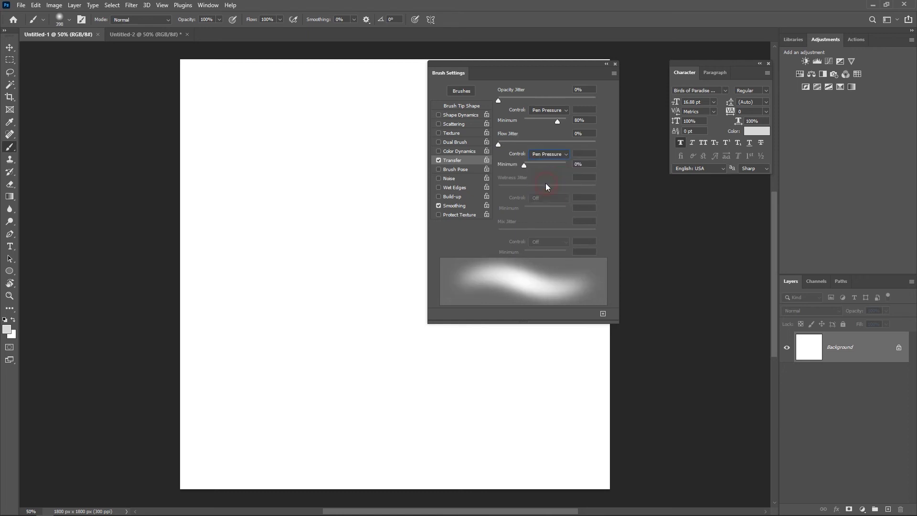
pyautogui.moveTo(258, 129)
pyautogui.mouseDown()
pyautogui.moveTo(340, 287)
pyautogui.moveTo(434, 385)
pyautogui.moveTo(501, 405)
pyautogui.moveTo(431, 373)
pyautogui.moveTo(294, 173)
pyautogui.moveTo(269, 179)
pyautogui.moveTo(347, 255)
pyautogui.moveTo(369, 255)
pyautogui.moveTo(347, 355)
pyautogui.mouseUp()
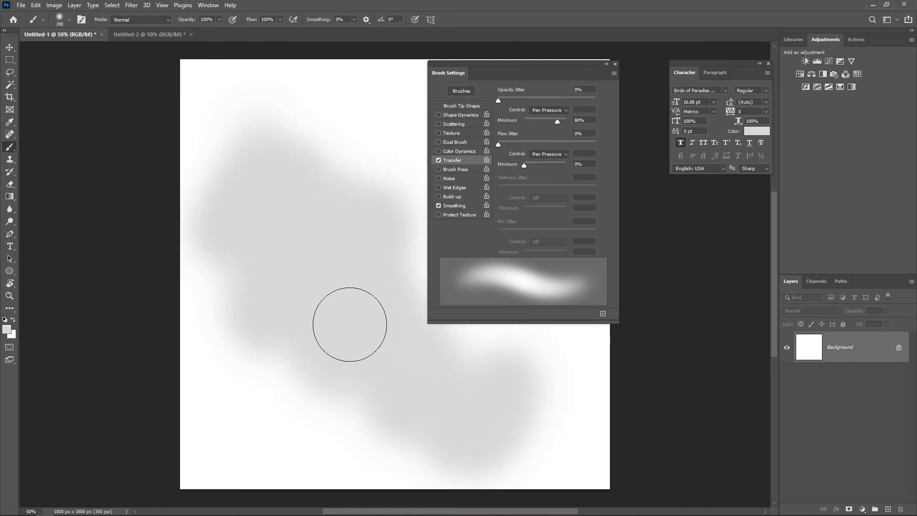
pyautogui.hotkey('ctrl', 'z')
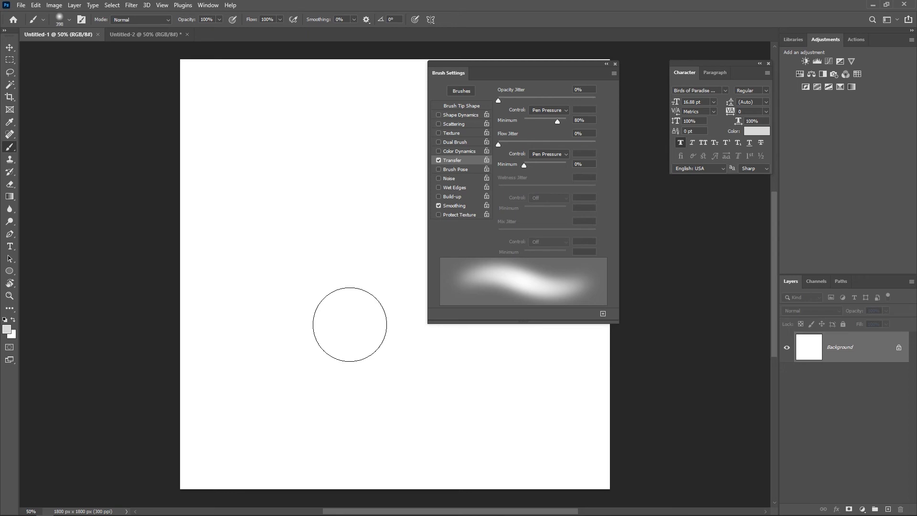
# Enable Texture for the brush, and try it on the canvas with strokes that are undone
pyautogui.click(447, 134)
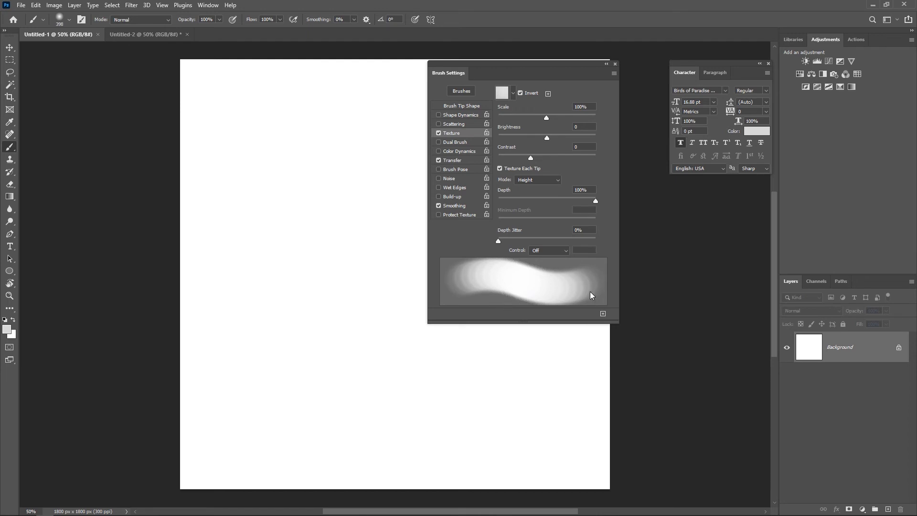
pyautogui.moveTo(237, 161)
pyautogui.mouseDown()
pyautogui.moveTo(396, 367)
pyautogui.moveTo(502, 391)
pyautogui.moveTo(460, 432)
pyautogui.moveTo(348, 413)
pyautogui.moveTo(319, 241)
pyautogui.moveTo(328, 173)
pyautogui.moveTo(380, 318)
pyautogui.moveTo(378, 366)
pyautogui.mouseUp()
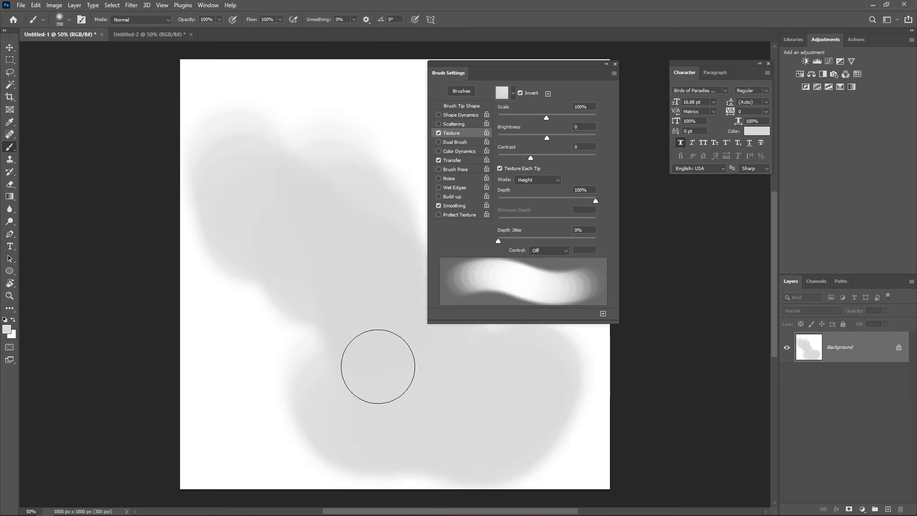
pyautogui.hotkey('ctrl', 'z')
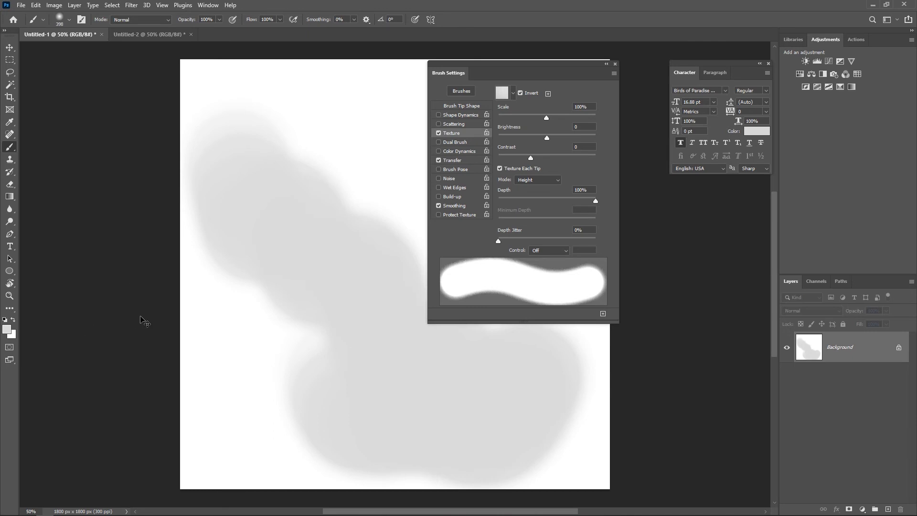
pyautogui.hotkey('ctrl', 'alt', 'z')
pyautogui.hotkey('ctrl', 'alt', 'z')
pyautogui.hotkey('ctrl', 'alt', 'z')
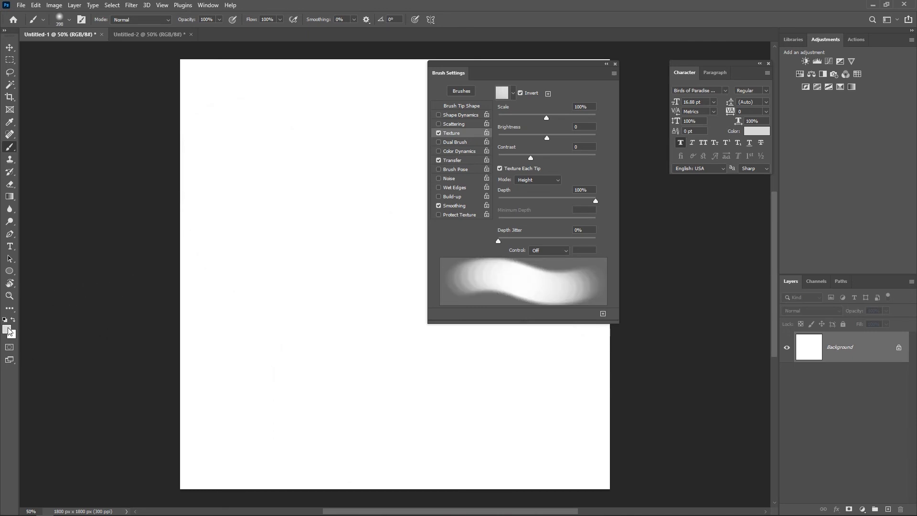
# Change the foreground color to medium gray, and clear the test stroke painted with it by filling the canvas with white
pyautogui.click(8, 329)
pyautogui.moveTo(492, 198); pyautogui.dragTo(491, 249)
pyautogui.click(713, 175)
pyautogui.moveTo(274, 188)
pyautogui.mouseDown()
pyautogui.moveTo(285, 263)
pyautogui.moveTo(381, 323)
pyautogui.moveTo(531, 396)
pyautogui.moveTo(483, 420)
pyautogui.mouseUp()
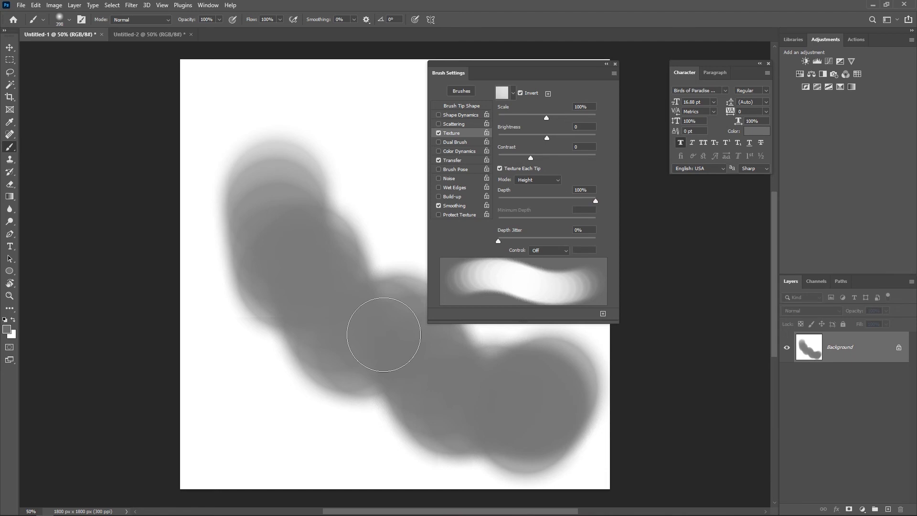
pyautogui.hotkey('ctrl', 'BackSpace')
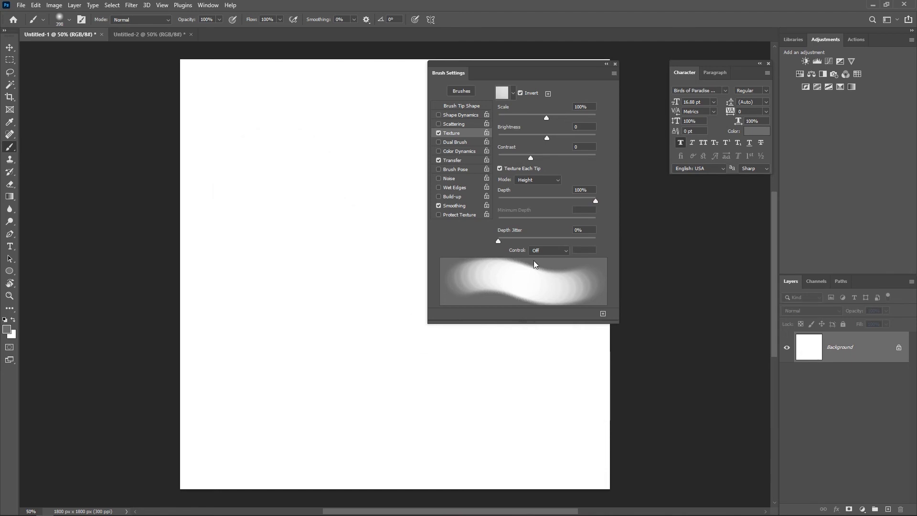
# Choose the second paper pattern, listed below the Water group, as the brush texture
pyautogui.click(513, 94)
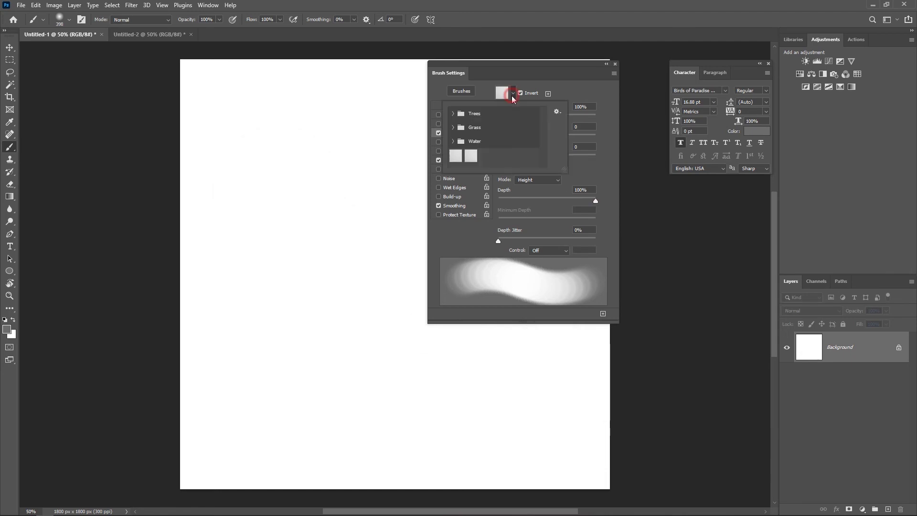
pyautogui.click(471, 156)
pyautogui.doubleClick(473, 153)
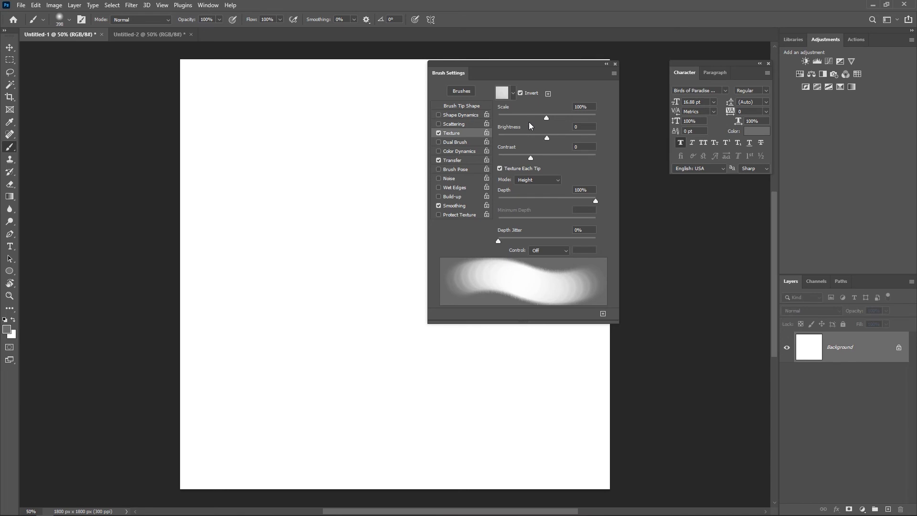
# Test the chosen paper pattern with gray strokes across the canvas and undo them
pyautogui.moveTo(246, 168)
pyautogui.mouseDown()
pyautogui.moveTo(362, 277)
pyautogui.moveTo(399, 365)
pyautogui.moveTo(424, 381)
pyautogui.mouseUp()
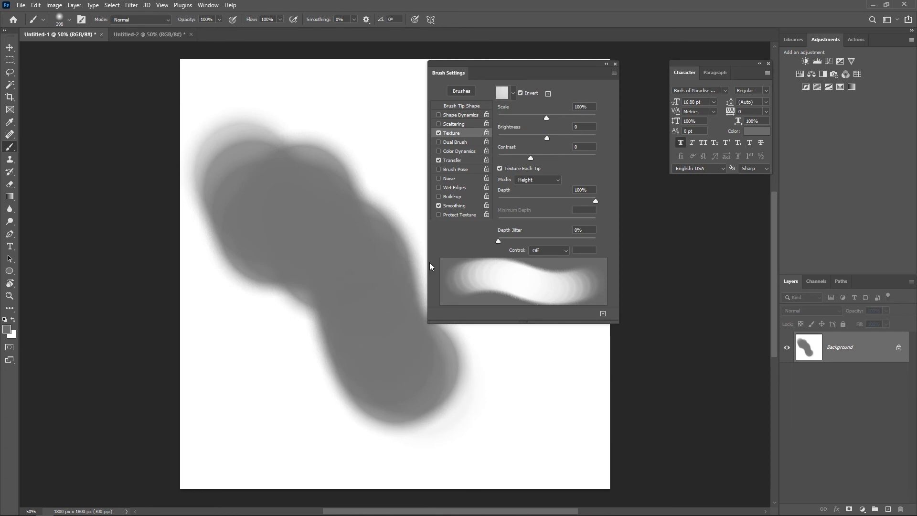
pyautogui.hotkey('ctrl', 'z')
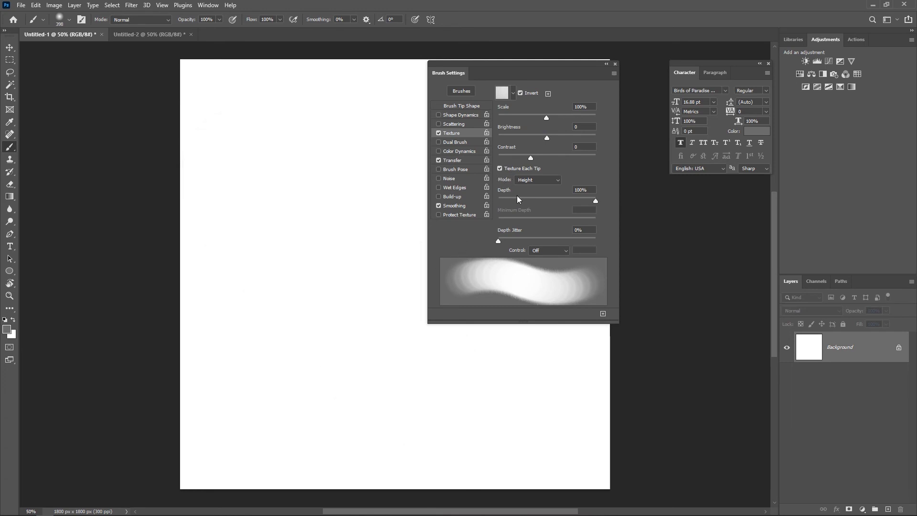
pyautogui.moveTo(262, 195)
pyautogui.mouseDown()
pyautogui.moveTo(338, 268)
pyautogui.moveTo(384, 381)
pyautogui.moveTo(592, 391)
pyautogui.moveTo(555, 412)
pyautogui.moveTo(404, 404)
pyautogui.moveTo(365, 200)
pyautogui.moveTo(326, 187)
pyautogui.moveTo(321, 124)
pyautogui.moveTo(288, 192)
pyautogui.moveTo(361, 188)
pyautogui.mouseUp()
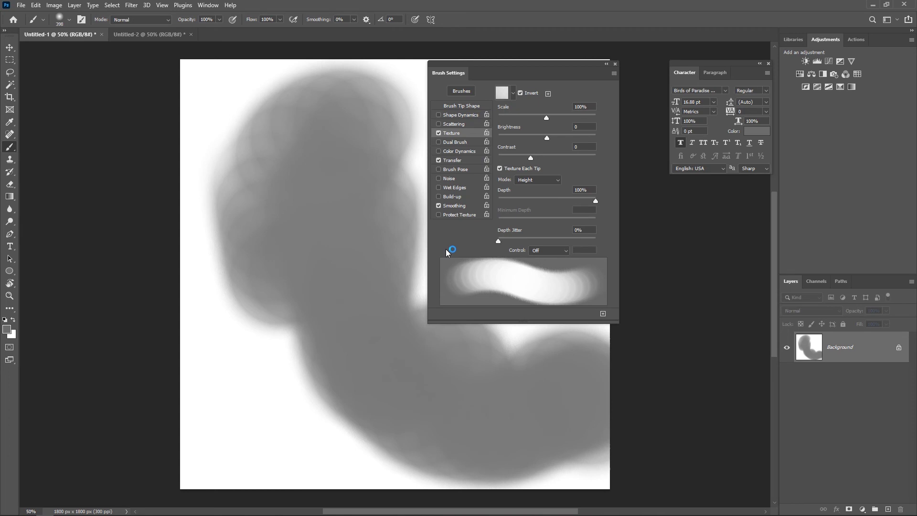
pyautogui.hotkey('ctrl', 'z')
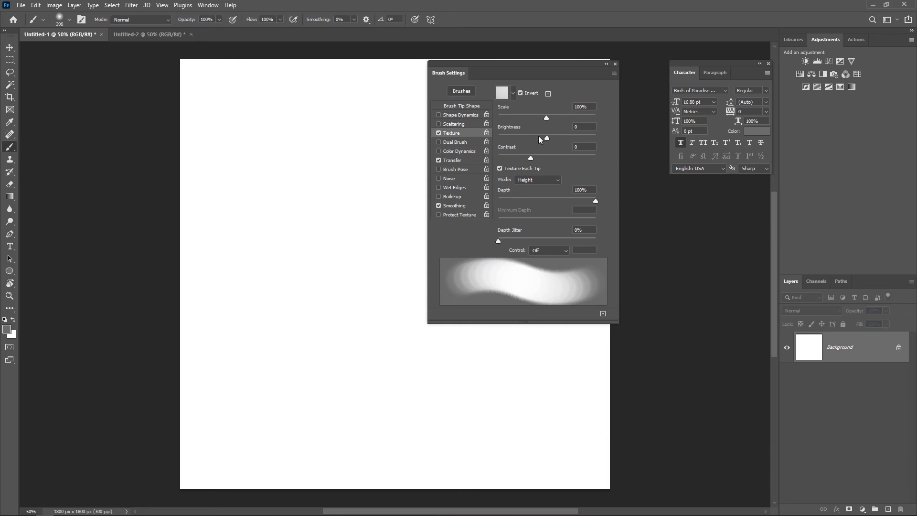
# Set the texture mode to Multiply, and try the brush with shading strokes that are undone
pyautogui.click(535, 183)
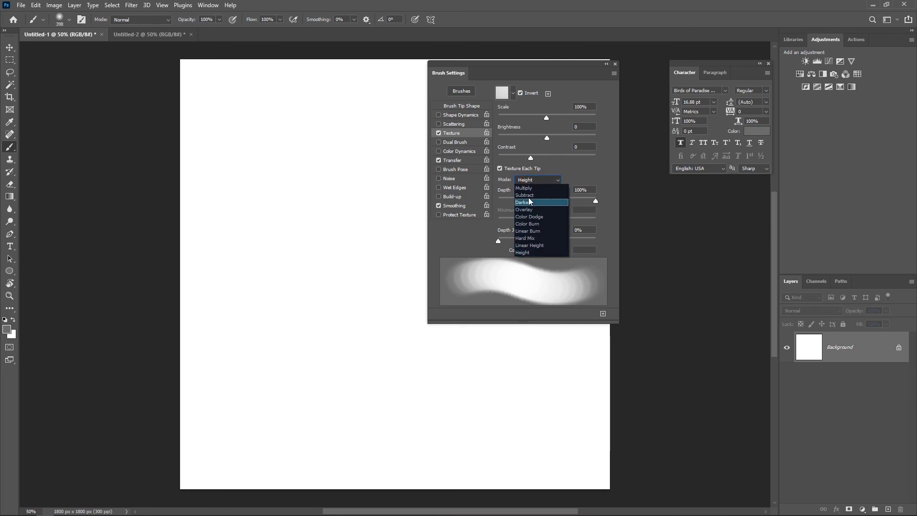
pyautogui.click(527, 188)
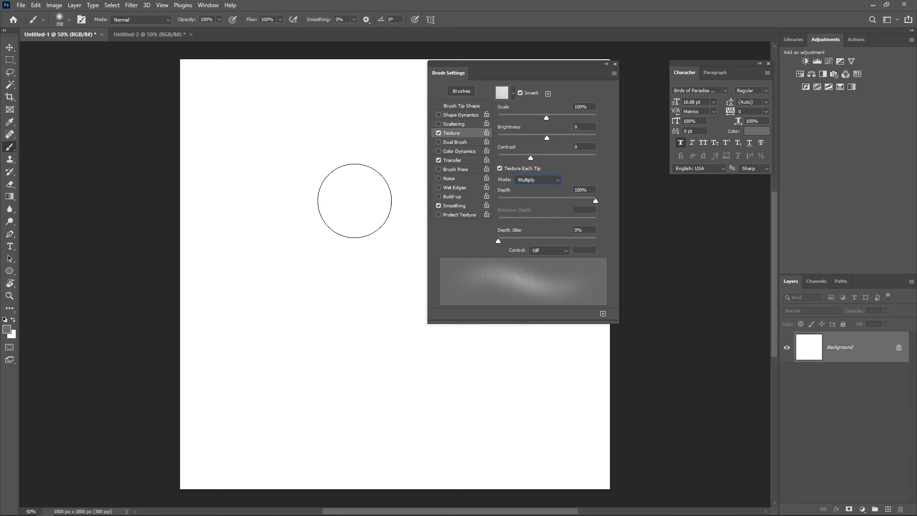
pyautogui.moveTo(230, 190)
pyautogui.mouseDown()
pyautogui.moveTo(247, 245)
pyautogui.moveTo(281, 277)
pyautogui.moveTo(311, 196)
pyautogui.moveTo(338, 345)
pyautogui.moveTo(354, 246)
pyautogui.moveTo(422, 377)
pyautogui.moveTo(463, 361)
pyautogui.moveTo(505, 381)
pyautogui.moveTo(543, 338)
pyautogui.moveTo(550, 422)
pyautogui.moveTo(505, 344)
pyautogui.moveTo(414, 389)
pyautogui.moveTo(370, 212)
pyautogui.moveTo(253, 374)
pyautogui.moveTo(214, 221)
pyautogui.moveTo(169, 362)
pyautogui.moveTo(201, 180)
pyautogui.moveTo(229, 359)
pyautogui.moveTo(309, 114)
pyautogui.moveTo(312, 206)
pyautogui.moveTo(355, 151)
pyautogui.moveTo(376, 287)
pyautogui.moveTo(394, 162)
pyautogui.moveTo(396, 220)
pyautogui.moveTo(424, 294)
pyautogui.moveTo(482, 387)
pyautogui.mouseUp()
pyautogui.moveTo(211, 98)
pyautogui.mouseDown()
pyautogui.moveTo(219, 146)
pyautogui.moveTo(242, 113)
pyautogui.moveTo(265, 194)
pyautogui.moveTo(297, 248)
pyautogui.moveTo(289, 165)
pyautogui.moveTo(246, 330)
pyautogui.moveTo(250, 147)
pyautogui.moveTo(211, 340)
pyautogui.moveTo(234, 204)
pyautogui.moveTo(270, 175)
pyautogui.moveTo(290, 334)
pyautogui.moveTo(320, 213)
pyautogui.moveTo(393, 355)
pyautogui.moveTo(399, 261)
pyautogui.moveTo(437, 300)
pyautogui.moveTo(424, 383)
pyautogui.moveTo(364, 271)
pyautogui.moveTo(285, 356)
pyautogui.moveTo(240, 150)
pyautogui.moveTo(215, 191)
pyautogui.moveTo(271, 292)
pyautogui.moveTo(365, 282)
pyautogui.mouseUp()
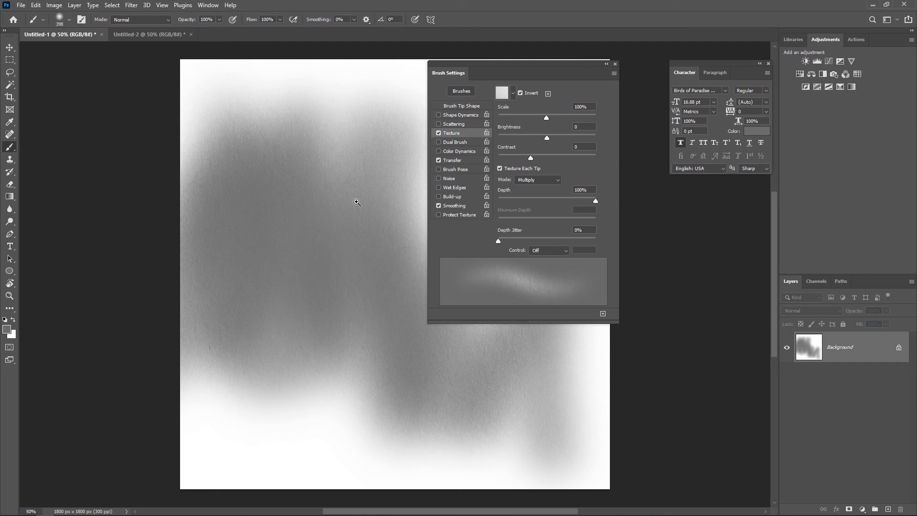
pyautogui.moveTo(332, 207); pyautogui.dragTo(339, 230)
pyautogui.hotkey('ctrl', 'z')
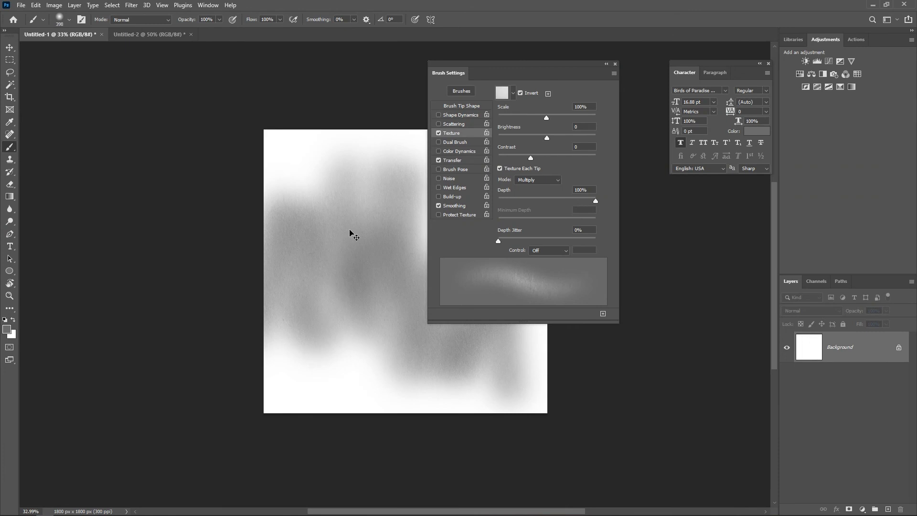
pyautogui.hotkey('ctrl', 'z')
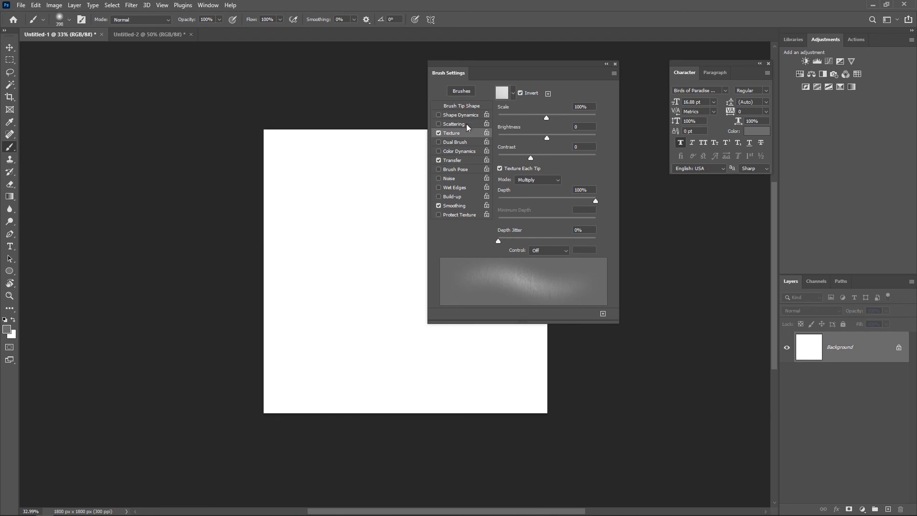
# Cancel saving the preset at its current size and set the brush tip size to 300 px
pyautogui.click(603, 313)
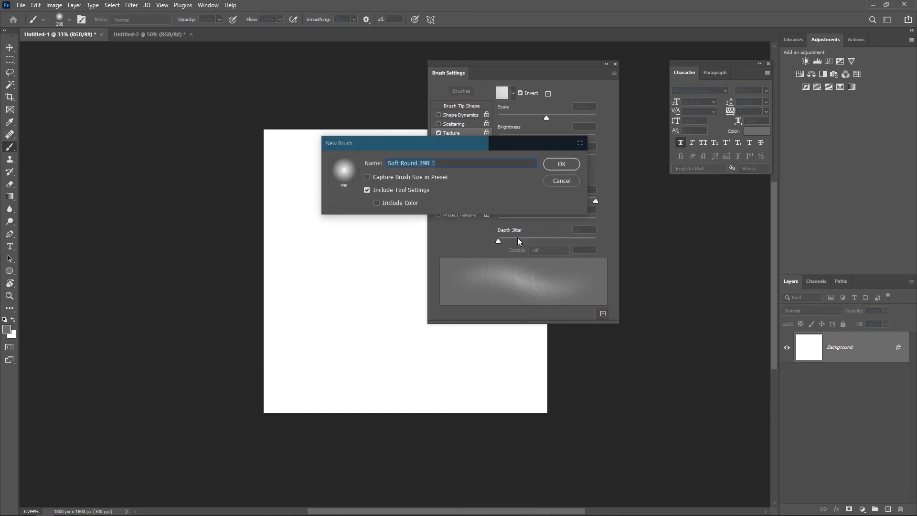
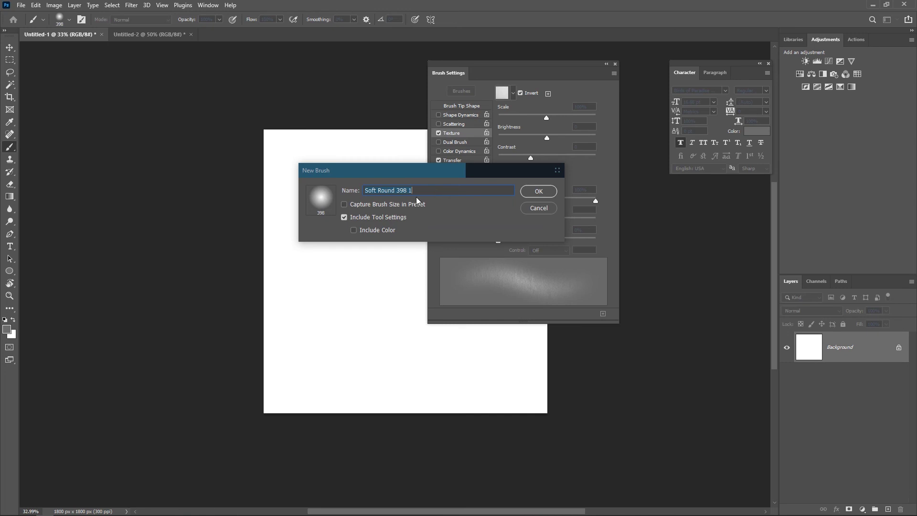
pyautogui.click(540, 207)
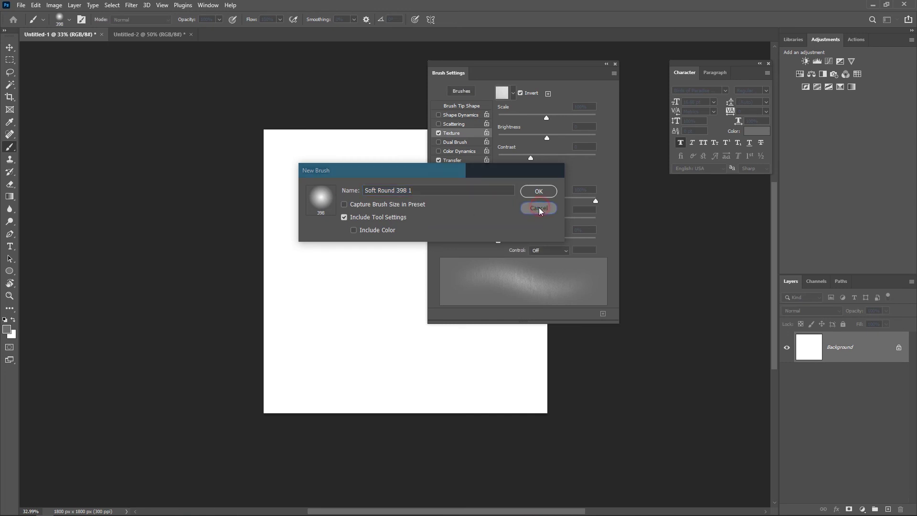
pyautogui.click(457, 106)
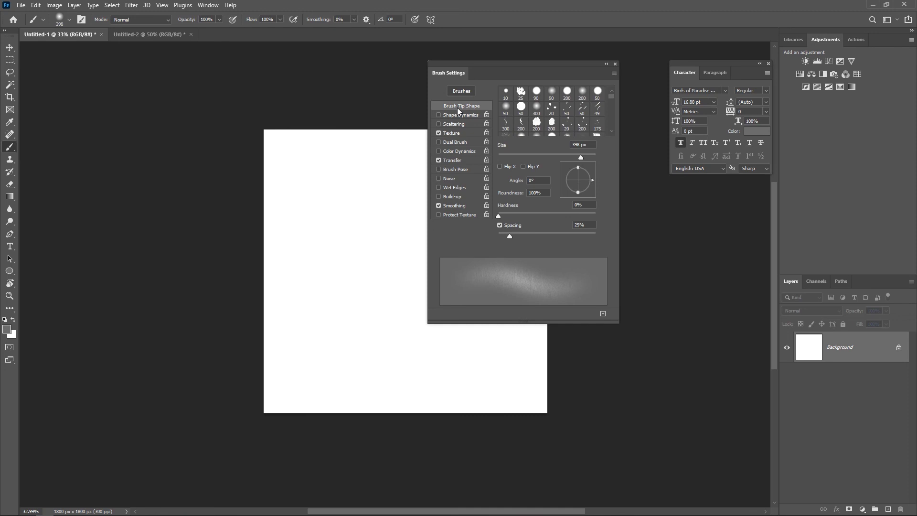
pyautogui.click(581, 145)
pyautogui.write('300')
# Save the brush as a new preset named Shading Brush 01 with its size captured, and close the Brush Settings
pyautogui.click(603, 314)
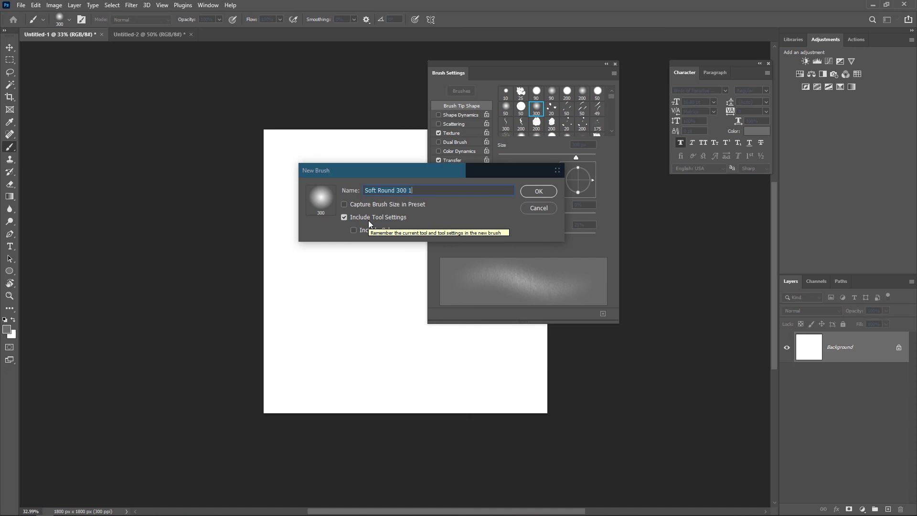
pyautogui.click(344, 205)
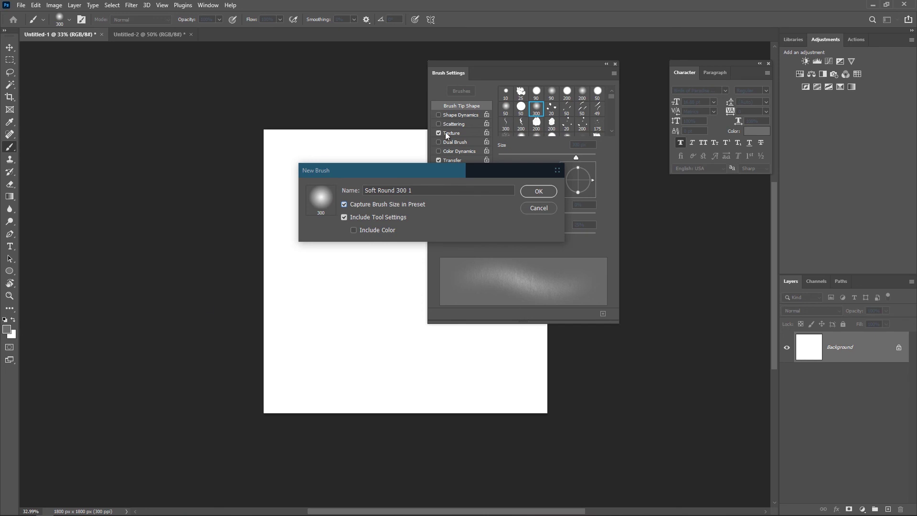
pyautogui.click(368, 194)
pyautogui.write('Shading Brush 01')
pyautogui.click(535, 195)
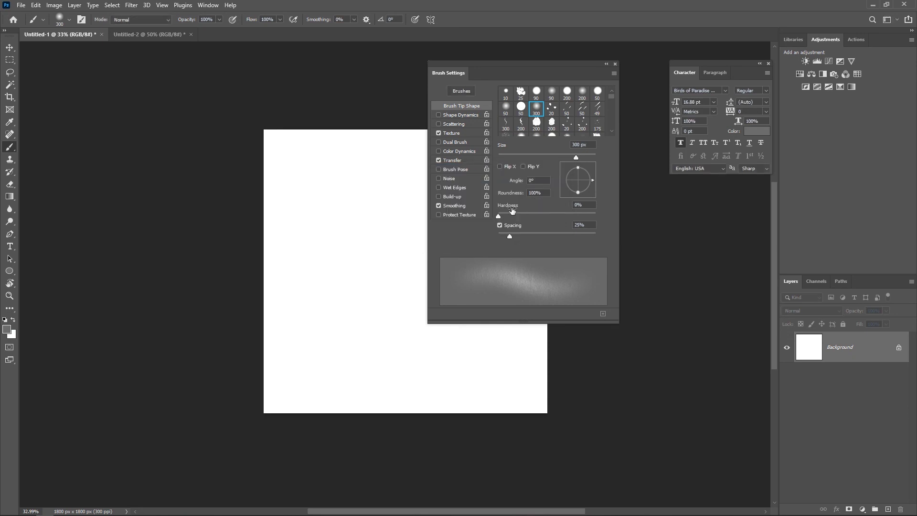
pyautogui.click(615, 65)
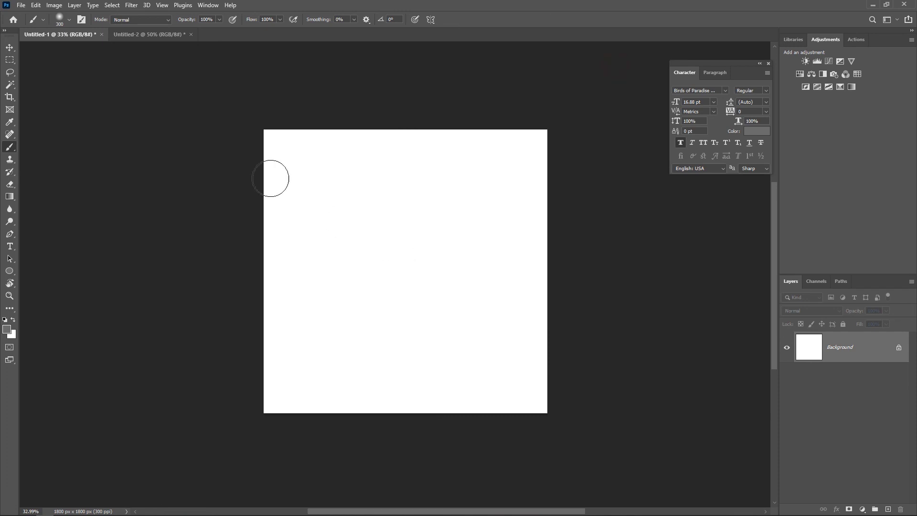
# Open the Brushes panel enlarged beside the canvas, with the General Brushes group expanded
pyautogui.click(208, 5)
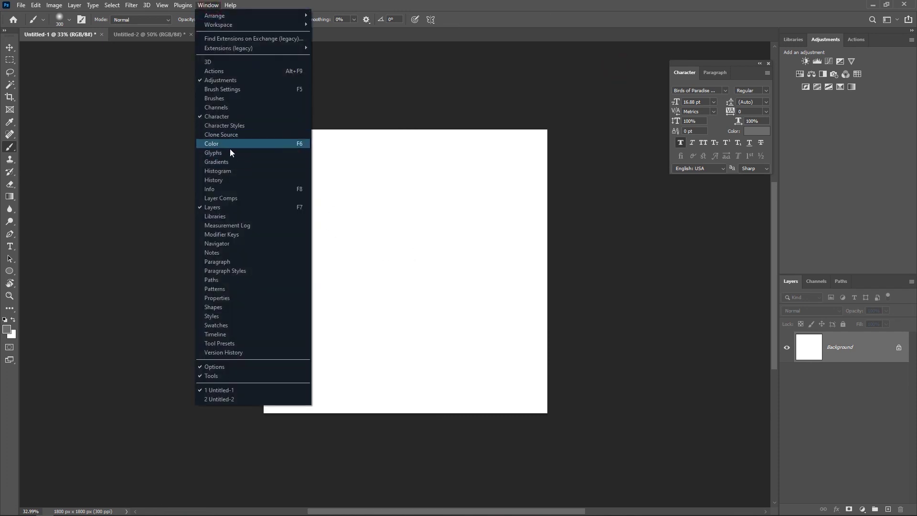
pyautogui.click(225, 98)
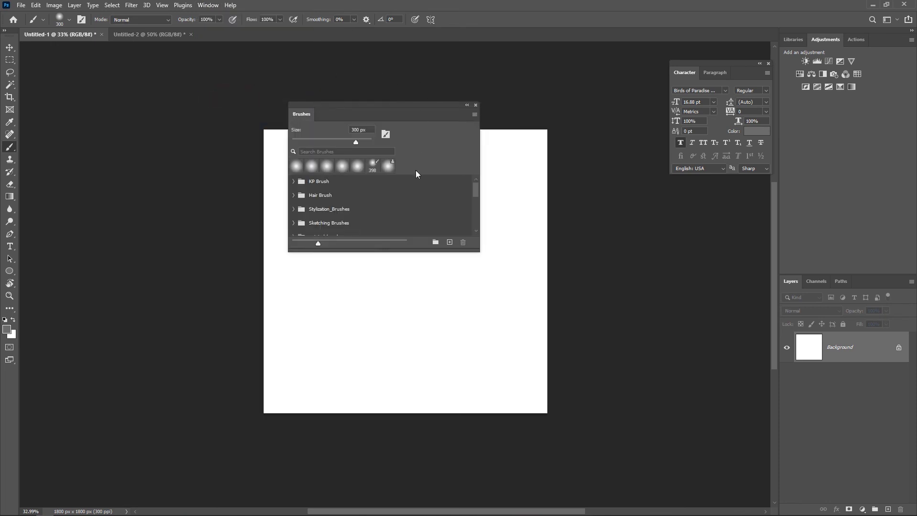
pyautogui.moveTo(478, 251)
pyautogui.mouseDown()
pyautogui.moveTo(545, 401)
pyautogui.moveTo(609, 448)
pyautogui.mouseUp()
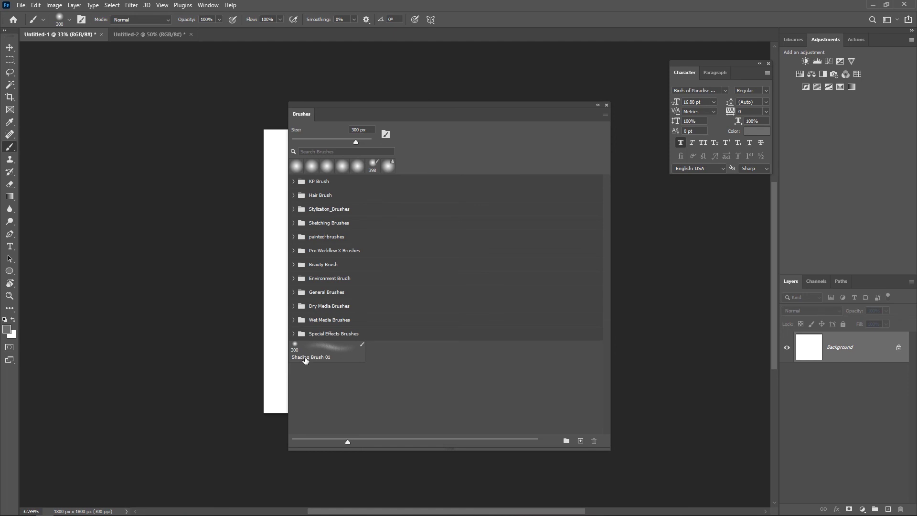
pyautogui.click(294, 293)
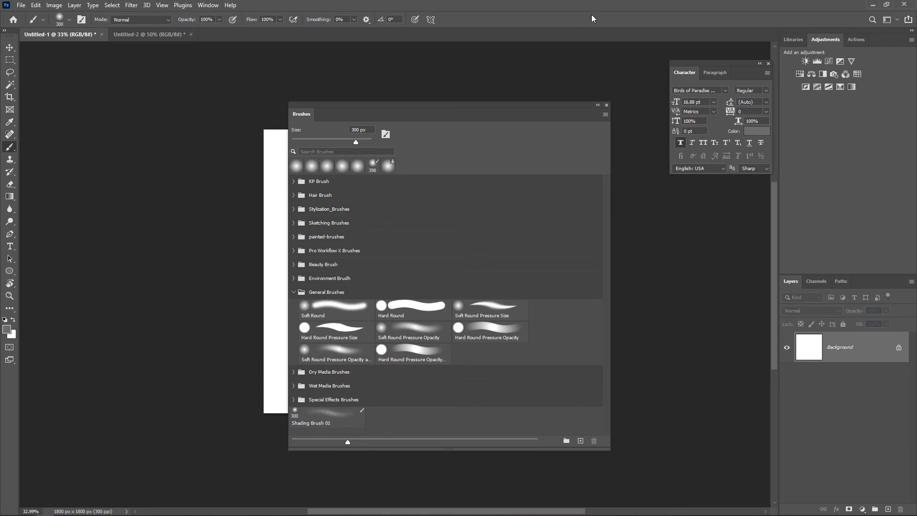
pyautogui.moveTo(491, 116)
pyautogui.mouseDown()
pyautogui.moveTo(598, 117)
pyautogui.moveTo(741, 67)
pyautogui.moveTo(684, 88)
pyautogui.moveTo(740, 109)
pyautogui.mouseUp()
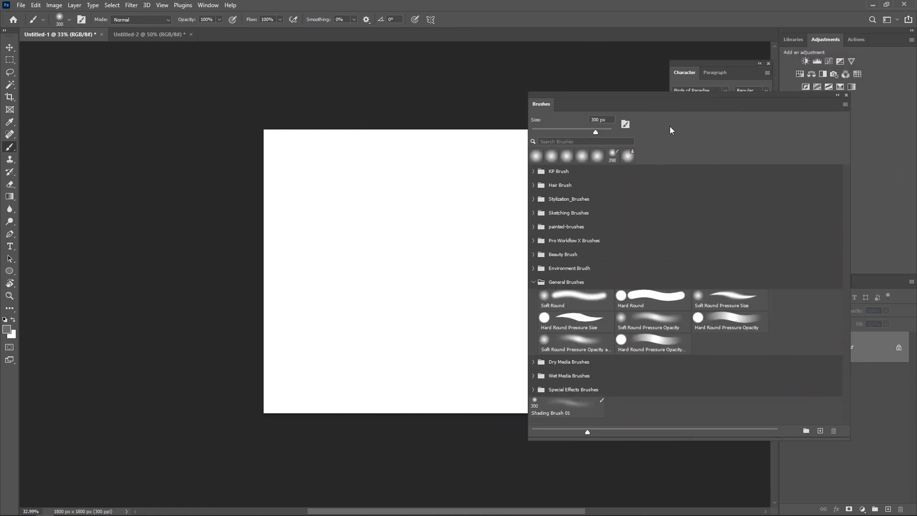
# With the Clone Stamp tool, try the Hard Round, Soft Round Pressure Size and Hard Round Pressure Size brushes
pyautogui.moveTo(473, 268); pyautogui.dragTo(419, 263)
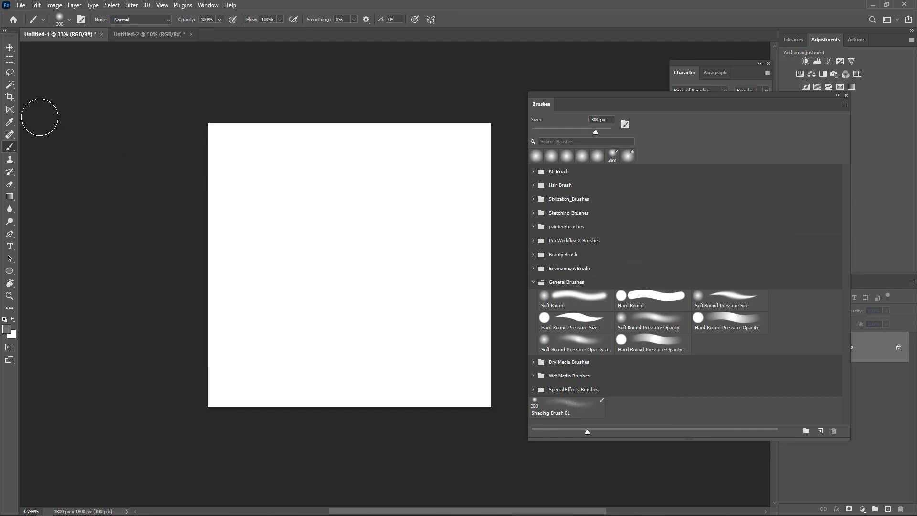
pyautogui.click(9, 160)
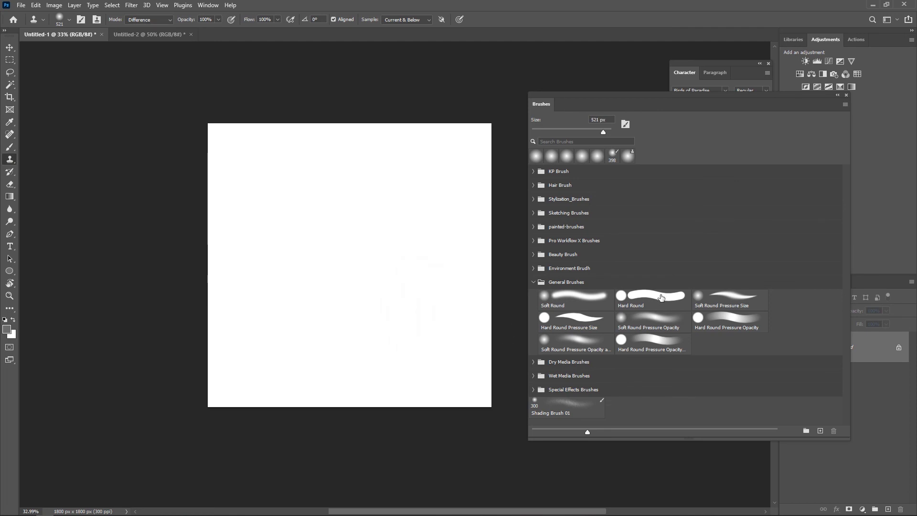
pyautogui.click(645, 300)
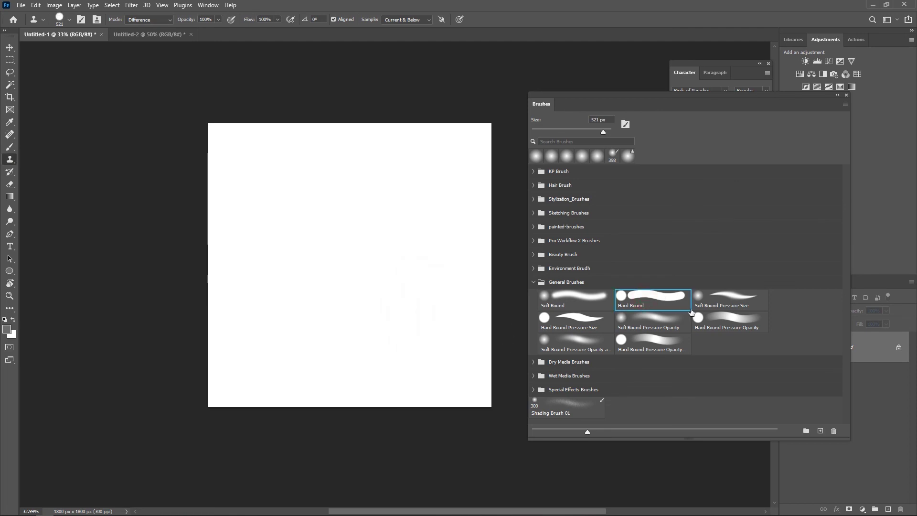
pyautogui.click(724, 299)
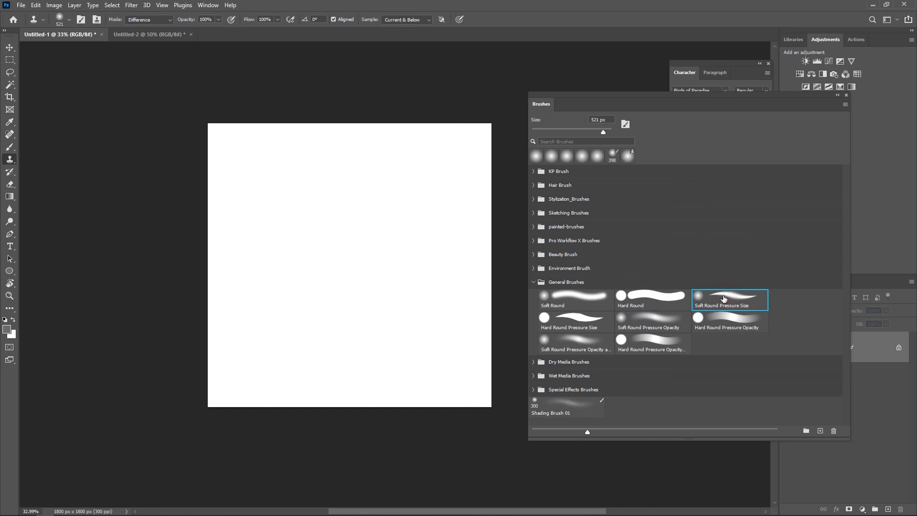
pyautogui.click(577, 321)
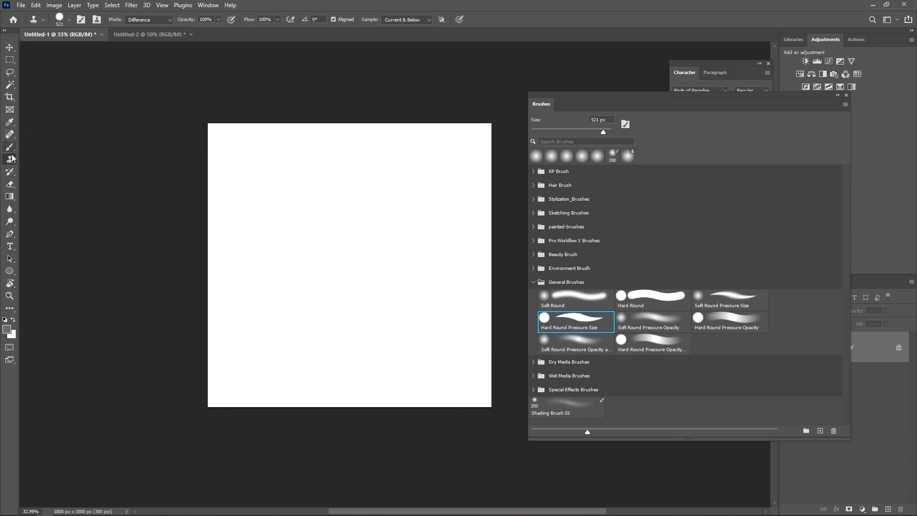
# Choose the Shading Brush 01 preset, enlarge it to 1100 px and paint a soft shading patch across the upper middle of the canvas
pyautogui.click(565, 406)
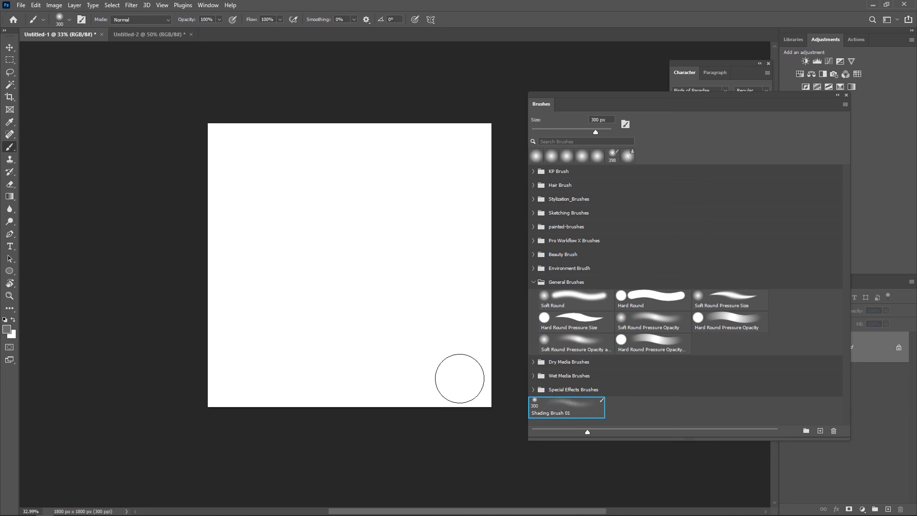
pyautogui.press(']')
pyautogui.press(']')
pyautogui.press(']')
pyautogui.press(']')
pyautogui.press(']')
pyautogui.press(']')
pyautogui.press(']')
pyautogui.press(']')
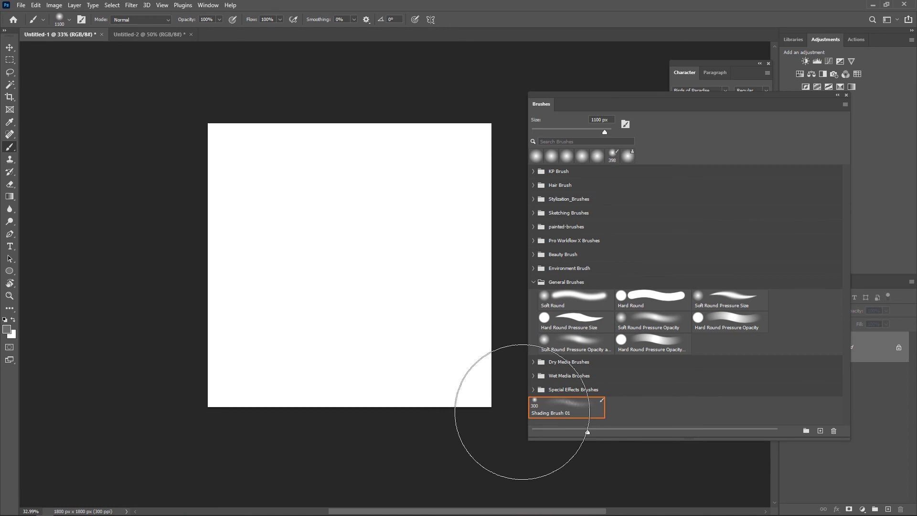
pyautogui.moveTo(265, 191)
pyautogui.mouseDown()
pyautogui.moveTo(309, 260)
pyautogui.moveTo(366, 273)
pyautogui.moveTo(411, 247)
pyautogui.moveTo(421, 277)
pyautogui.moveTo(380, 253)
pyautogui.mouseUp()
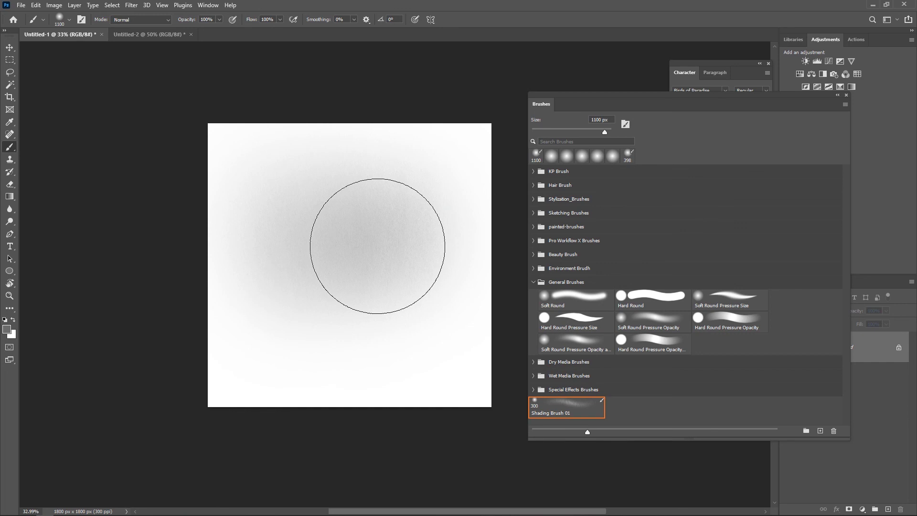
# Reselect Shading Brush 01 and save it as a new preset named Soft Round 300 1 without its size or tool settings, closing the Brush Settings
pyautogui.click(561, 414)
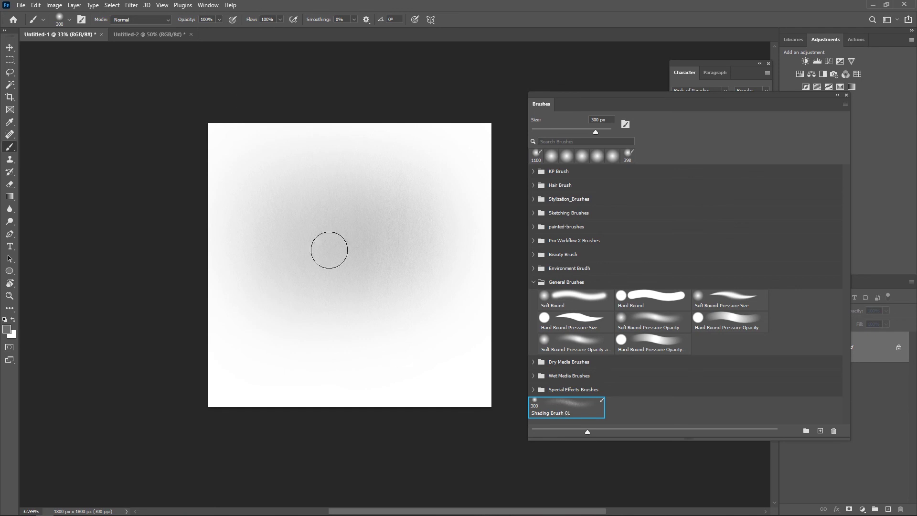
pyautogui.click(206, 6)
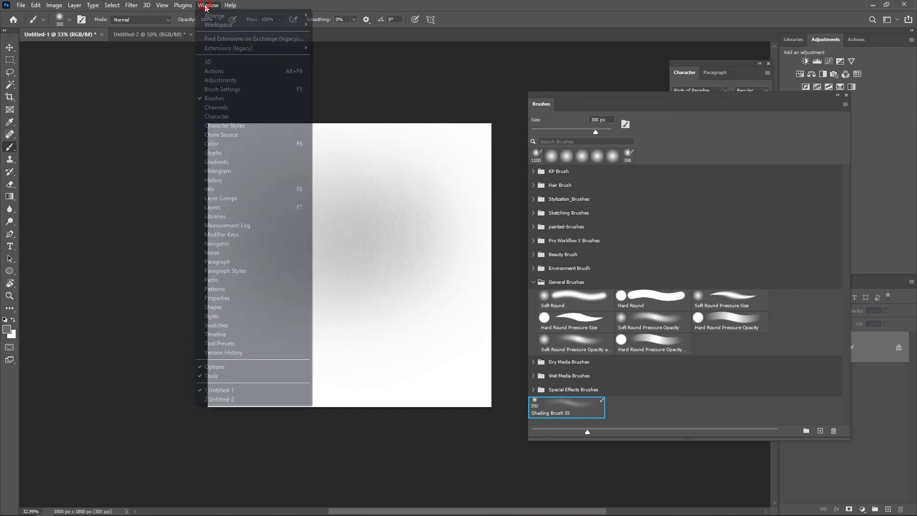
pyautogui.click(224, 91)
pyautogui.moveTo(544, 63)
pyautogui.mouseDown()
pyautogui.moveTo(526, 76)
pyautogui.moveTo(391, 72)
pyautogui.mouseUp()
pyautogui.click(449, 322)
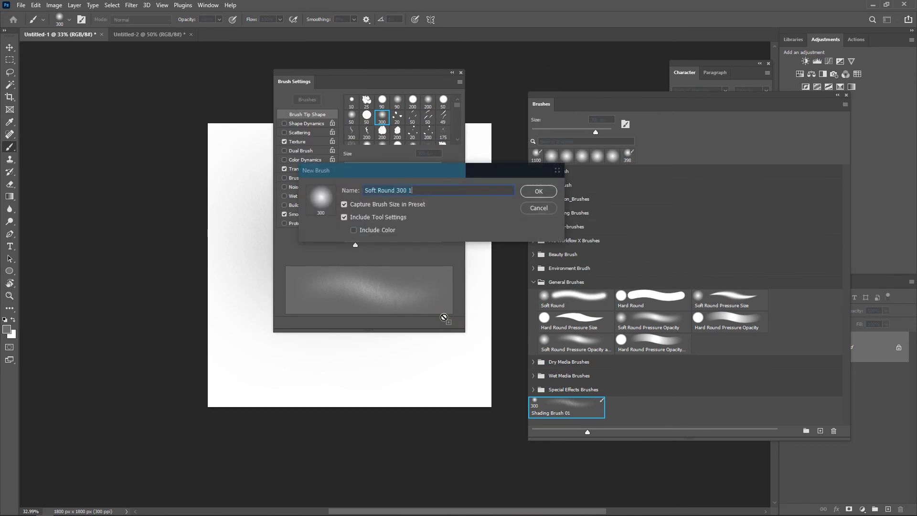
pyautogui.click(345, 217)
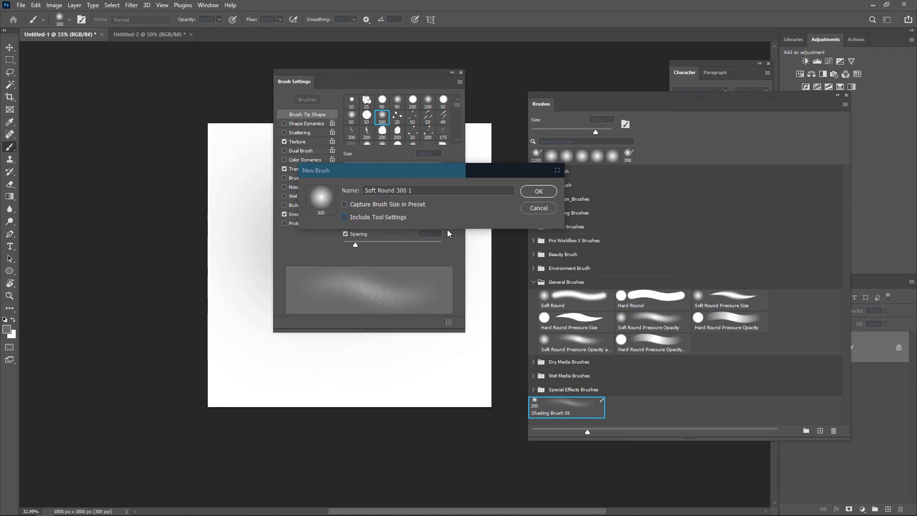
pyautogui.click(539, 192)
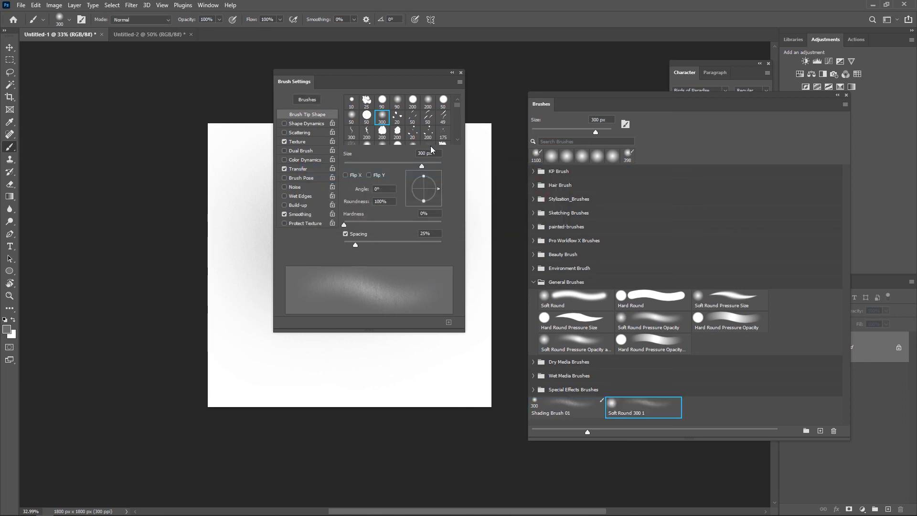
pyautogui.click(460, 73)
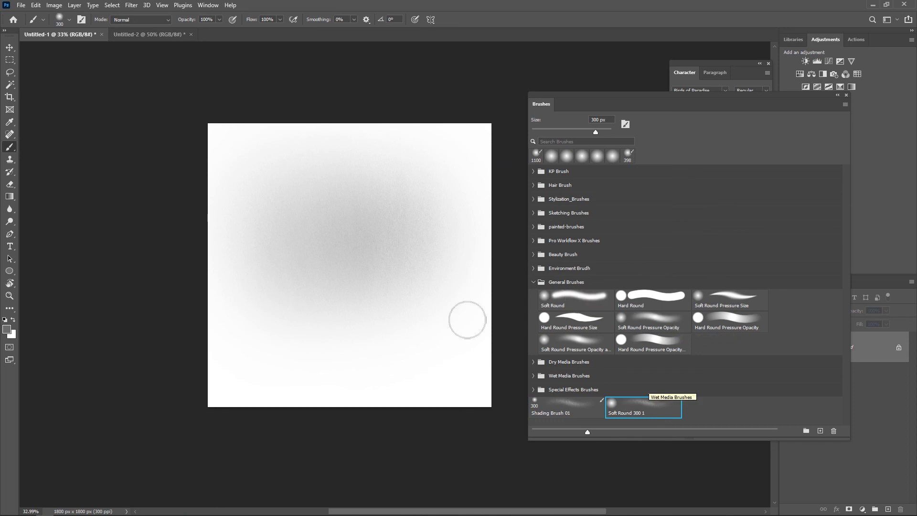
# Use the Soft Round 300 1 preset with the Clone Stamp tool, and reselect Shading Brush 01 to return to the Brush tool
pyautogui.click(10, 160)
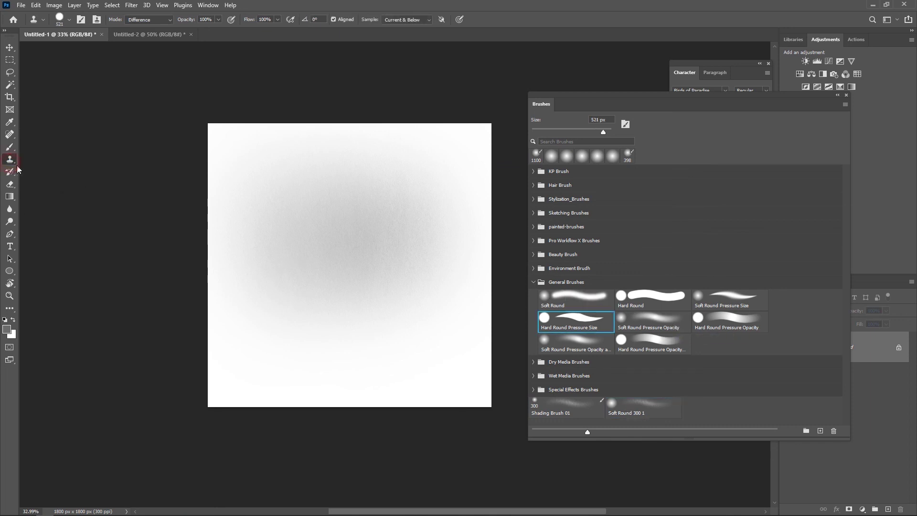
pyautogui.click(641, 410)
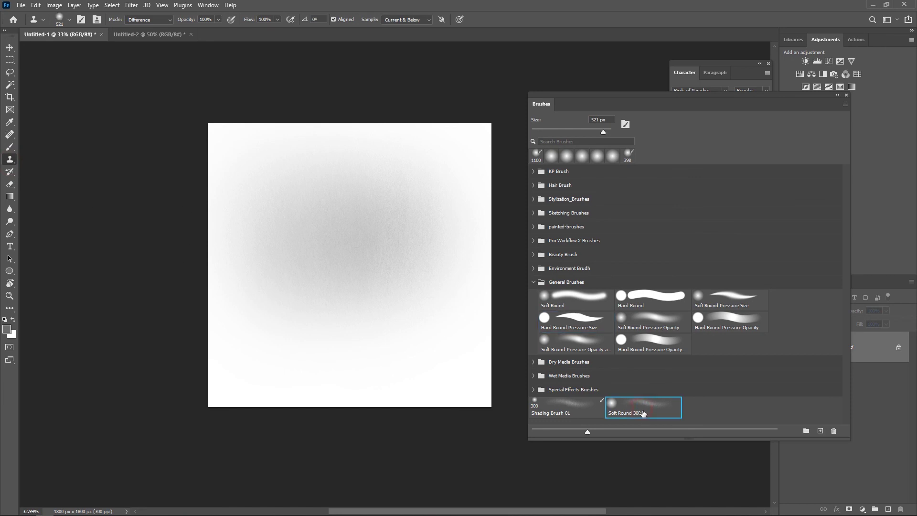
pyautogui.click(252, 193)
pyautogui.click(467, 201)
pyautogui.click(561, 410)
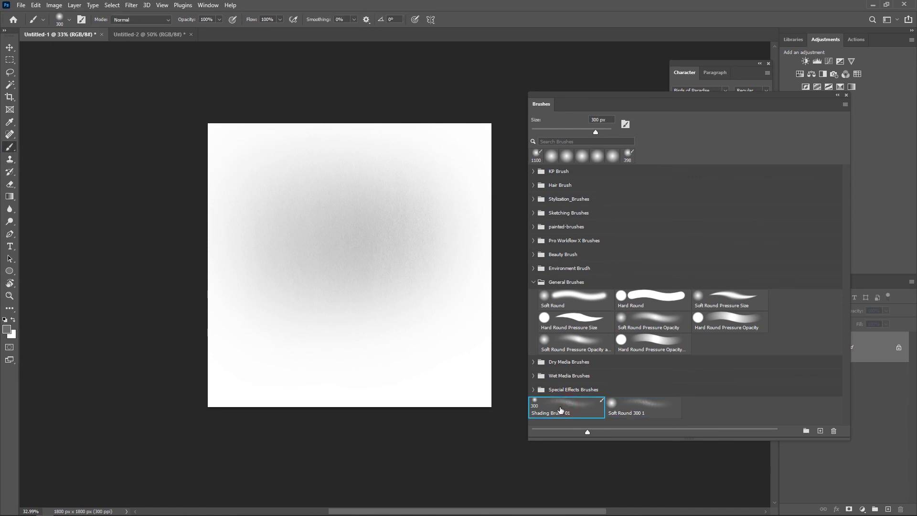